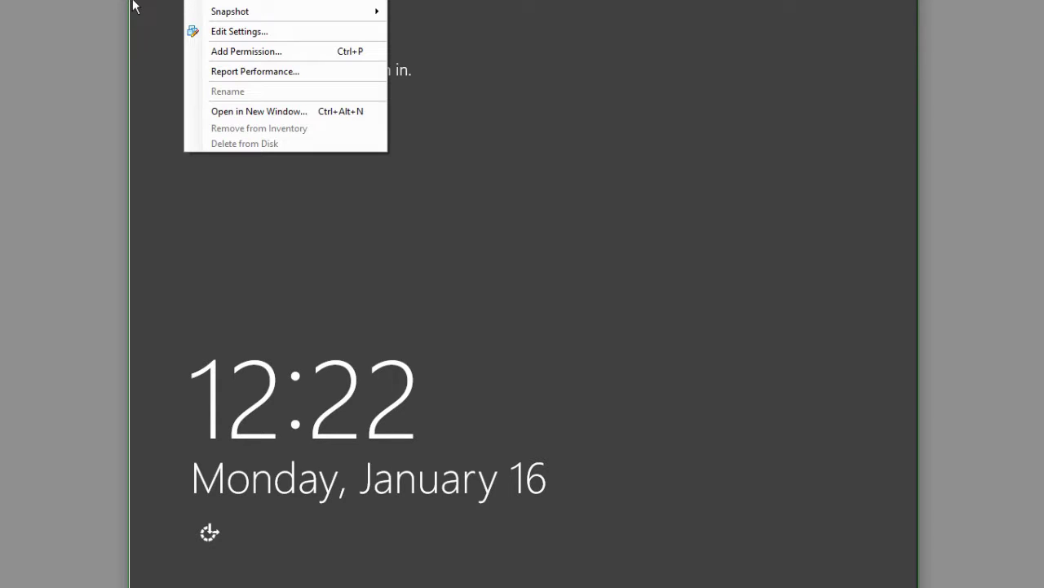
# Step: Unlock the server in the VMware console and sign in with the Administrator password
pyautogui.moveTo(278, 1)
pyautogui.click(452, 13)
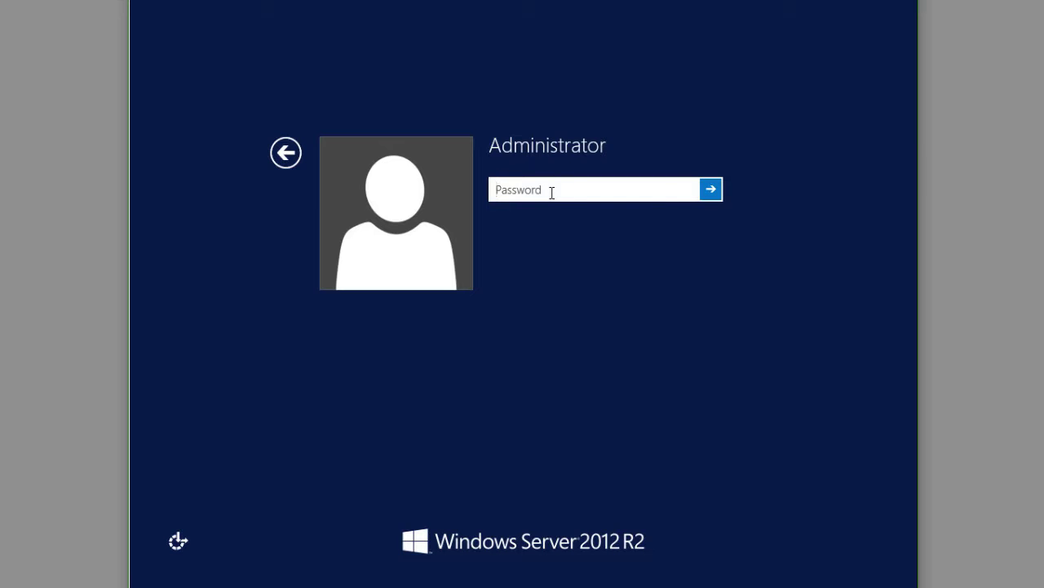
pyautogui.write('••••••••')
pyautogui.press('Return')
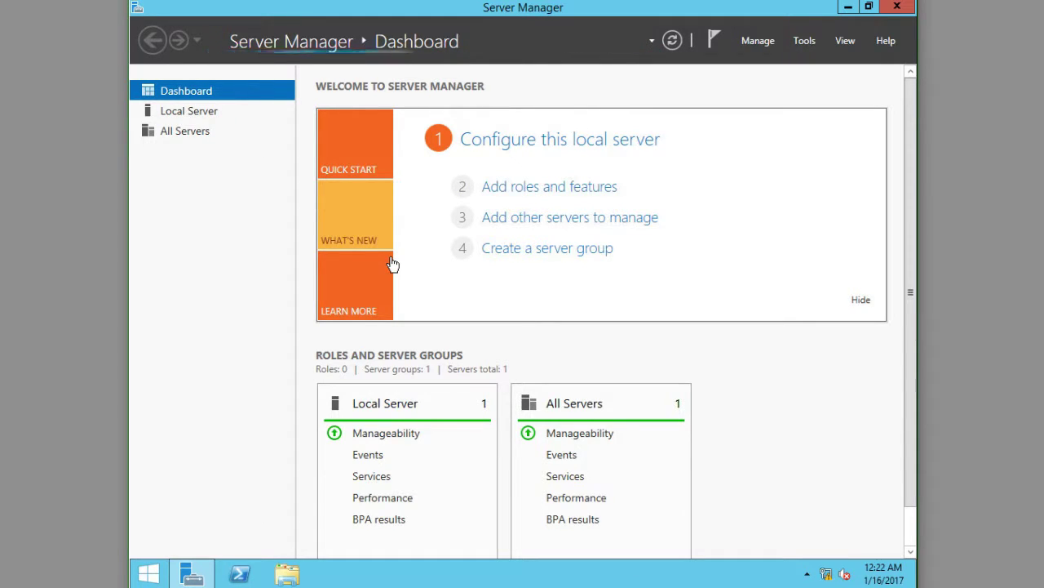
# Step: Show GuruDC's Local Server properties page: WORKGROUP, IP 192.168.52.10, Remote Desktop disabled
pyautogui.click(177, 116)
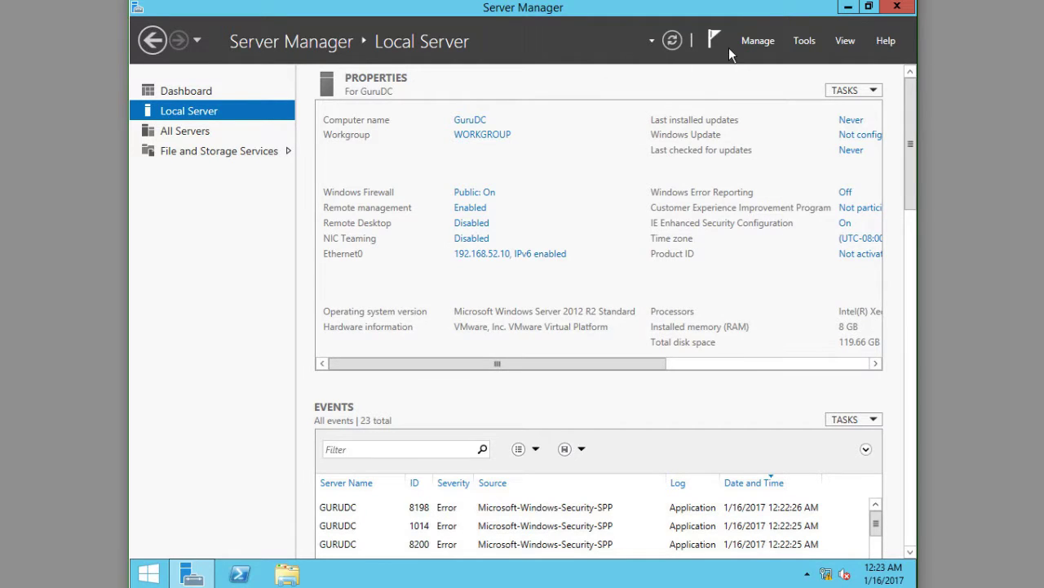
# Step: Launch Add Roles and Features, skip its introduction page, and keep role-based installation
pyautogui.click(759, 41)
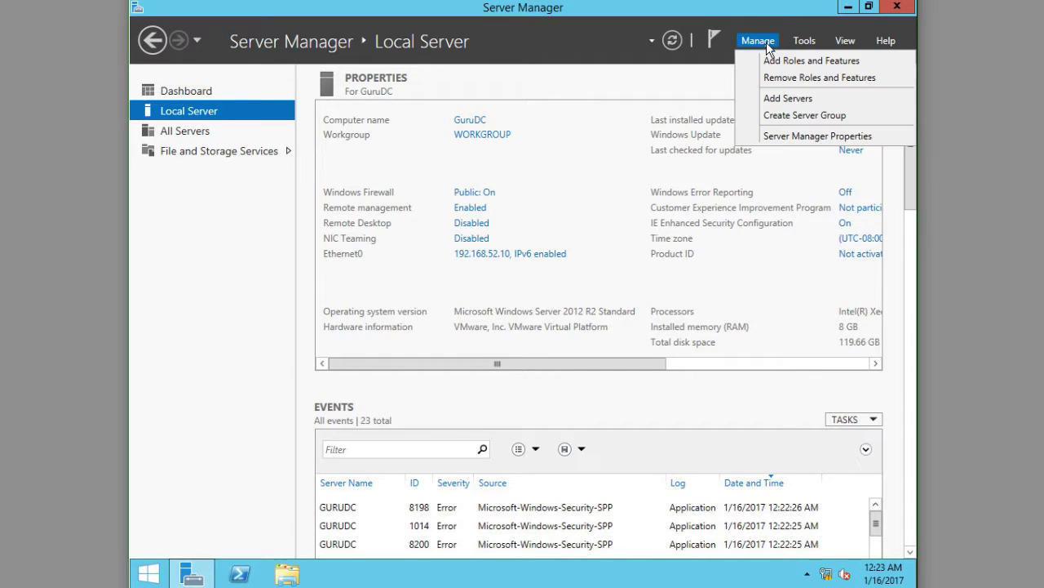
pyautogui.click(765, 59)
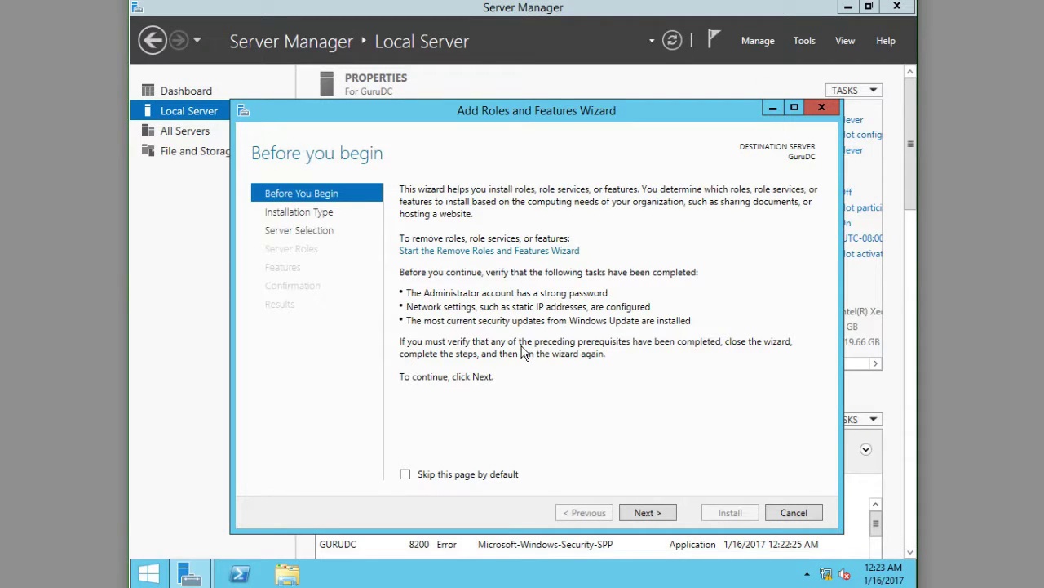
pyautogui.click(428, 480)
pyautogui.click(669, 515)
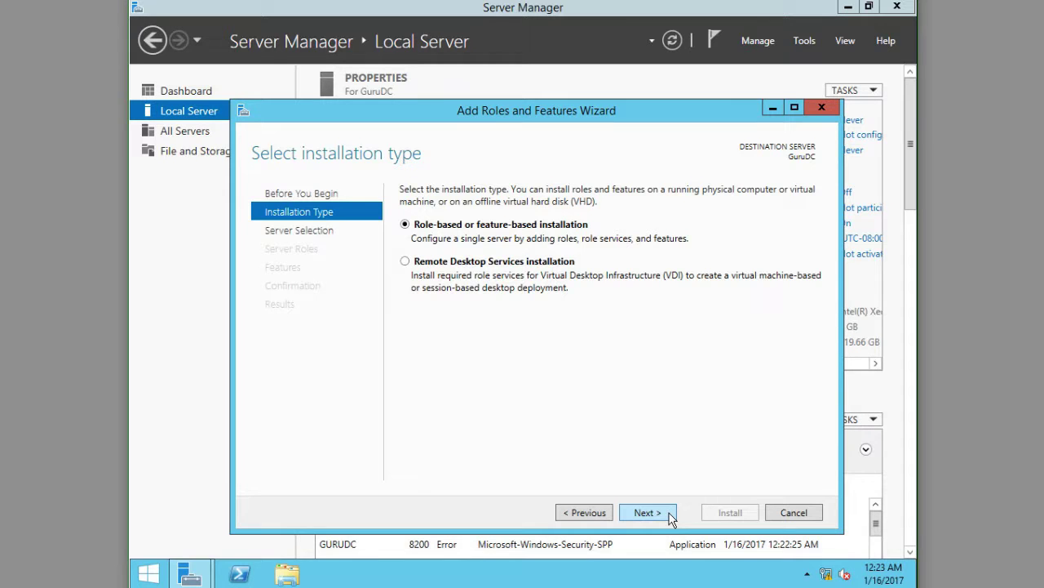
pyautogui.click(647, 513)
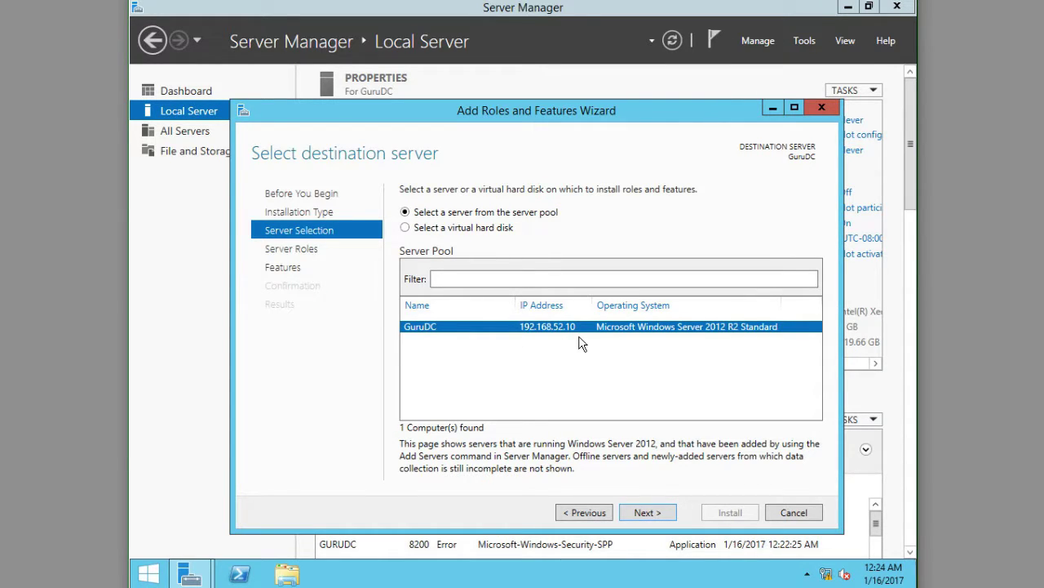
# Step: Confirm GuruDC as destination and tick AD DS and DNS Server, adding their management tools
pyautogui.click(637, 516)
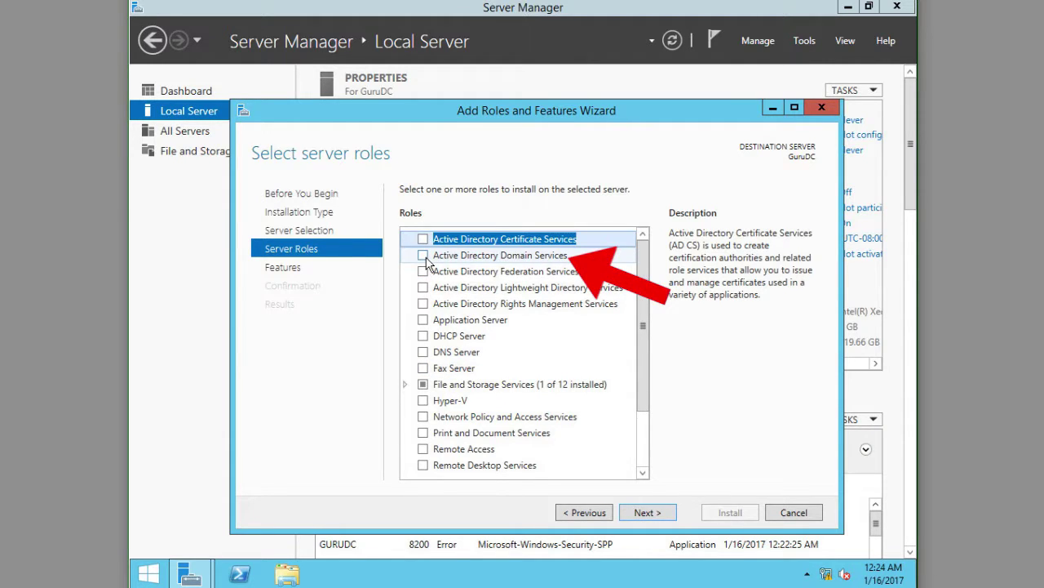
pyautogui.click(424, 256)
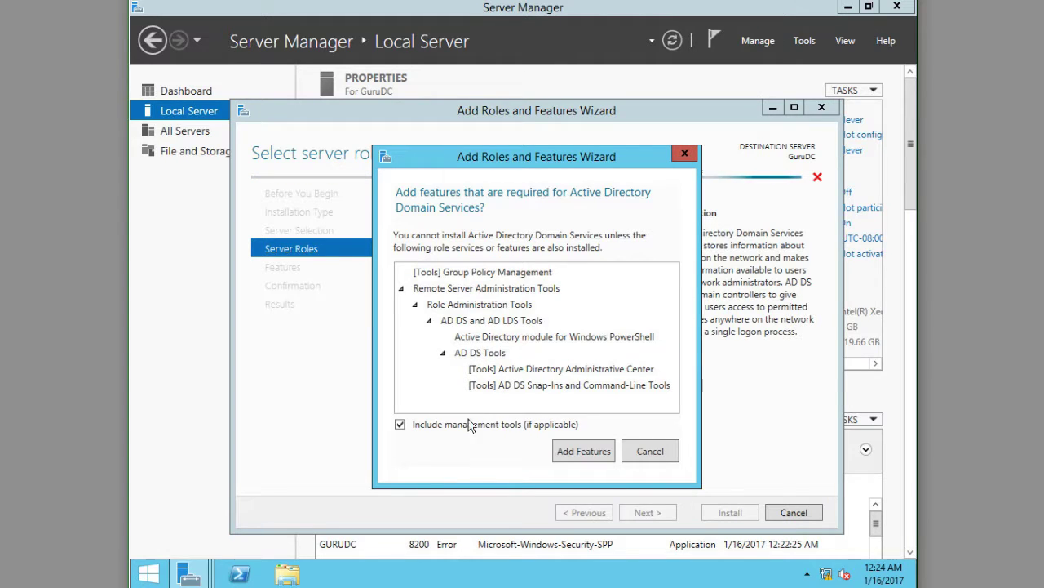
pyautogui.click(575, 463)
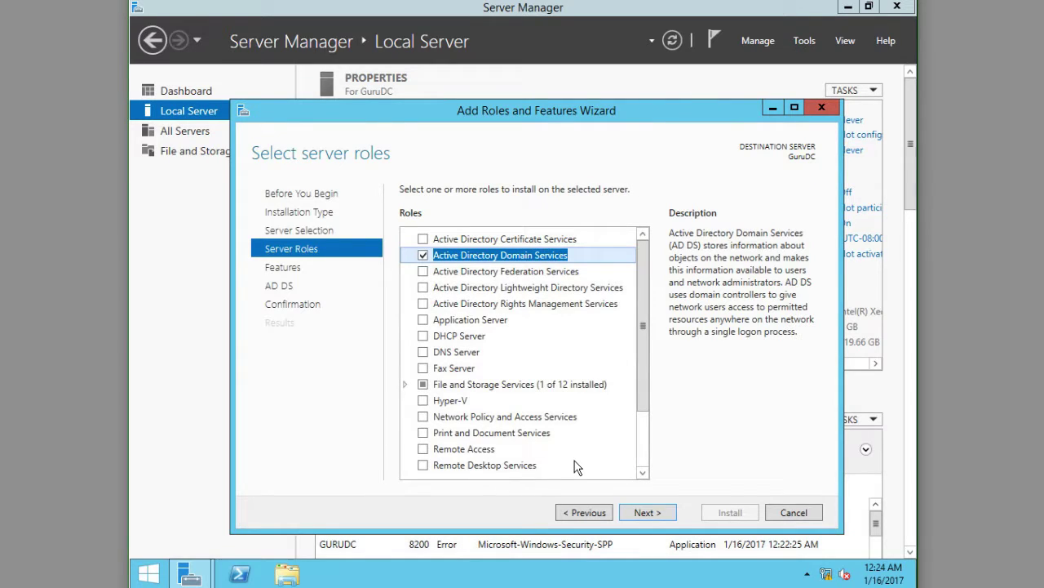
pyautogui.click(422, 352)
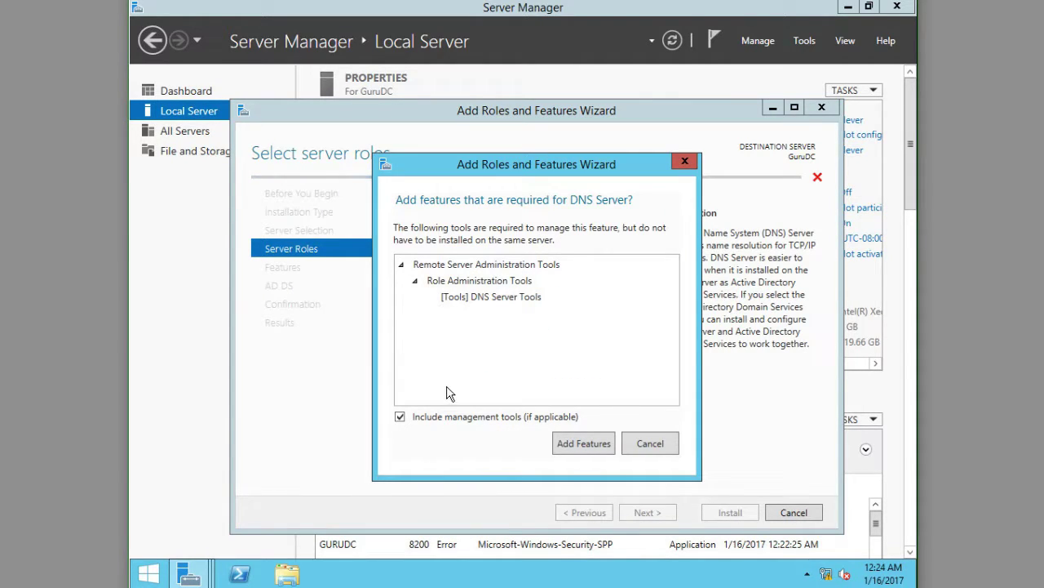
pyautogui.click(584, 443)
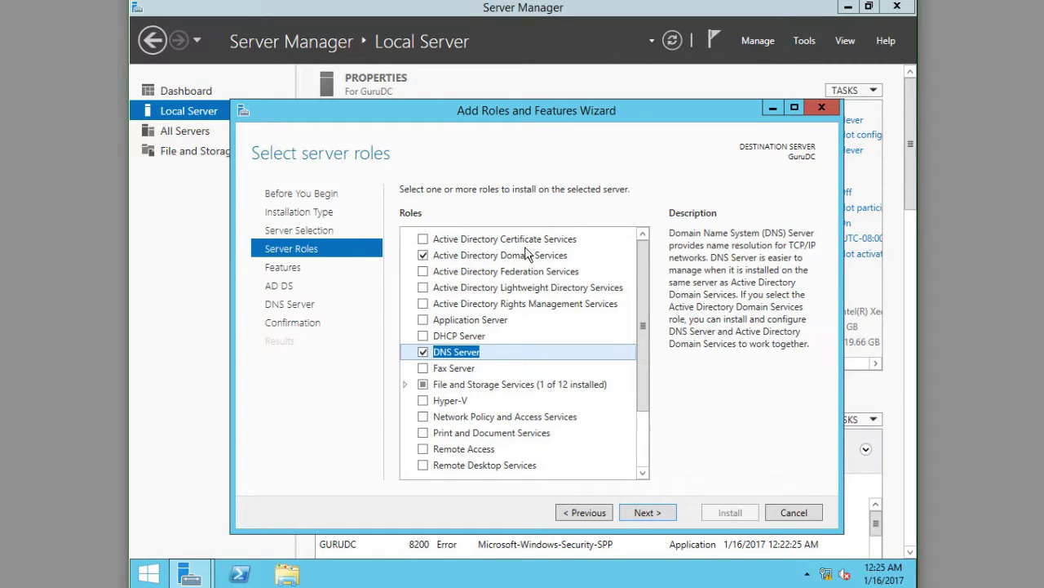
# Step: Keep default features and advance past the AD DS and DNS pages to Confirm installation selections
pyautogui.click(659, 521)
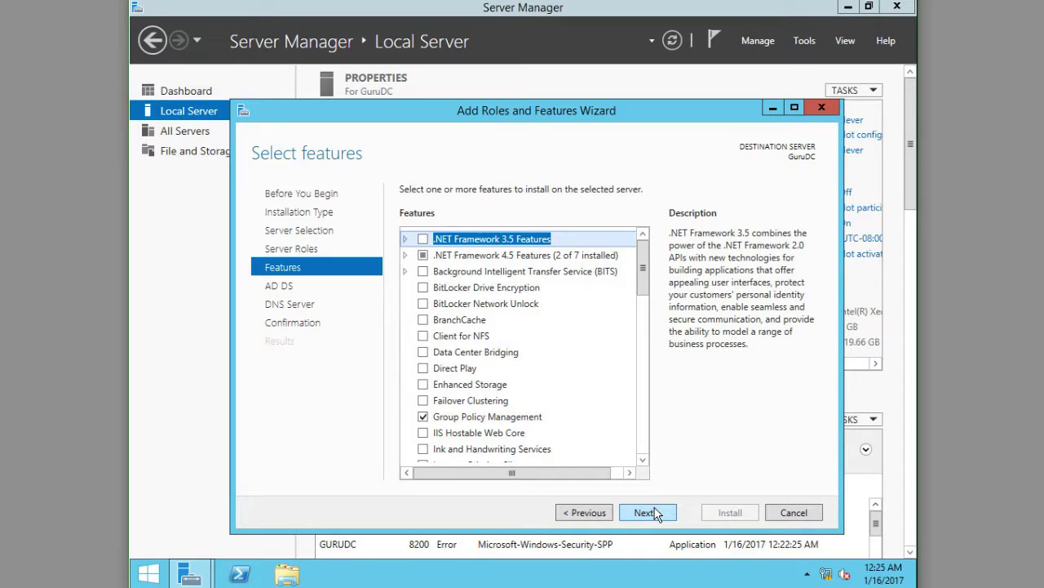
pyautogui.click(655, 512)
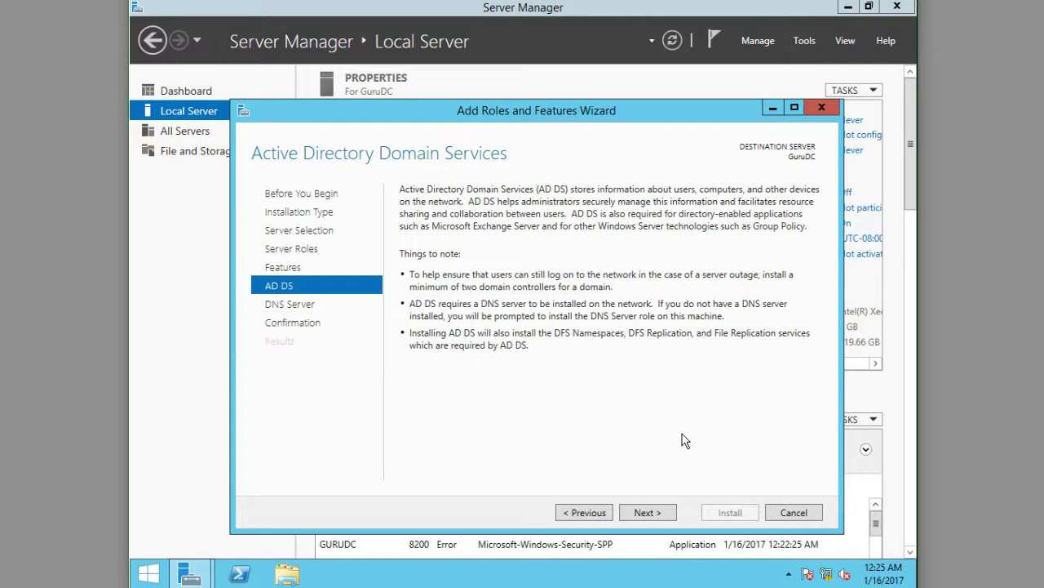
pyautogui.click(647, 513)
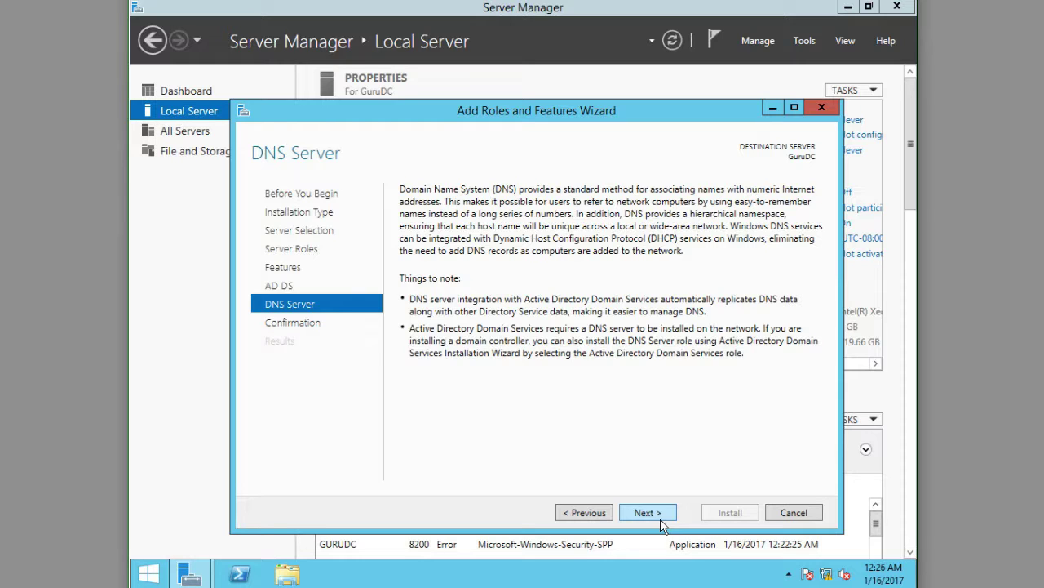
pyautogui.click(660, 519)
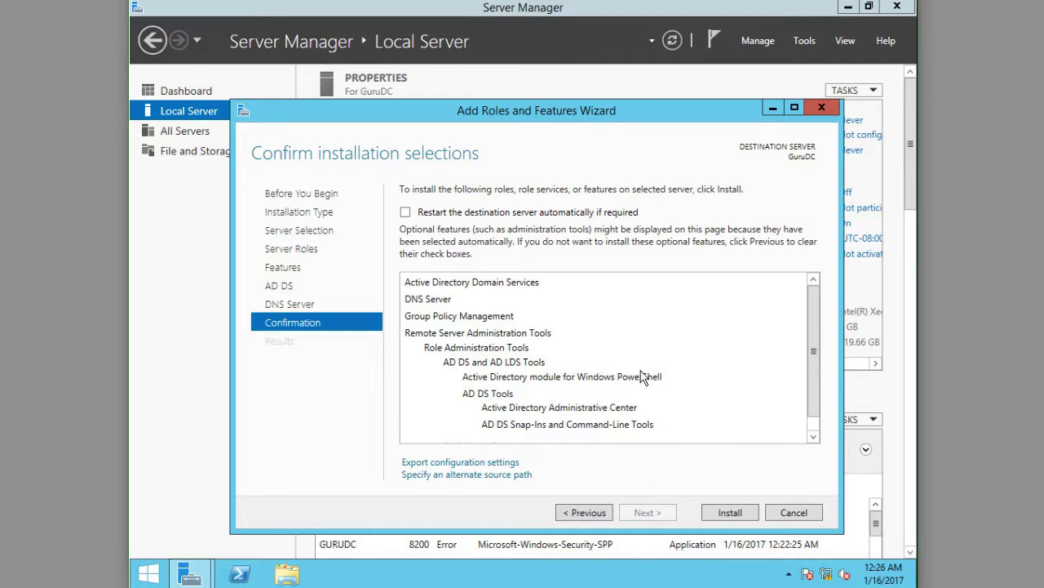
# Step: Allow automatic restarts and install AD DS, DNS Server and Group Policy Management on GuruDC
pyautogui.scroll(-1, 639, 371)
pyautogui.scroll(1, 640, 371)
pyautogui.click(406, 212)
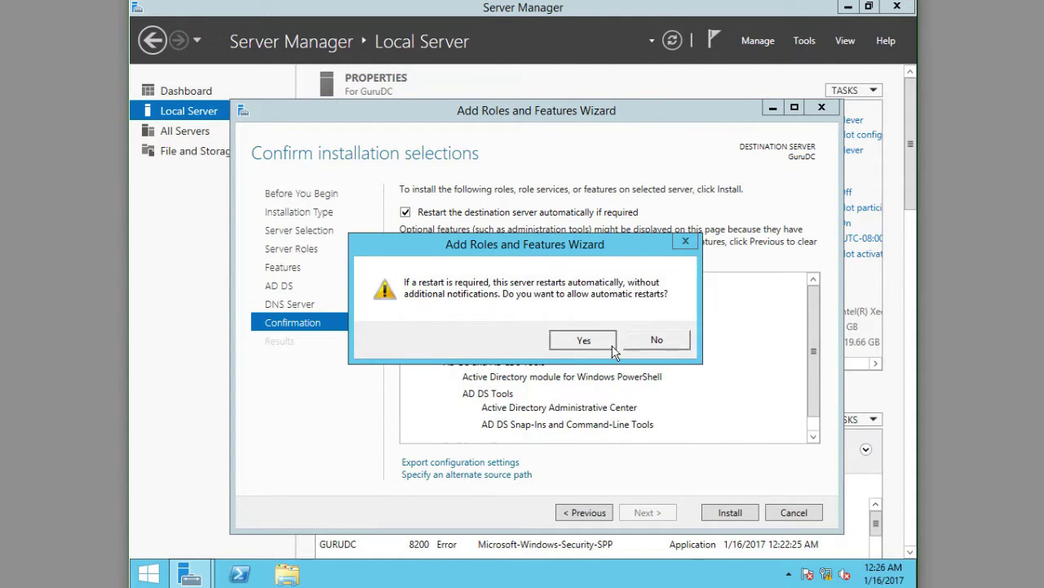
pyautogui.click(583, 339)
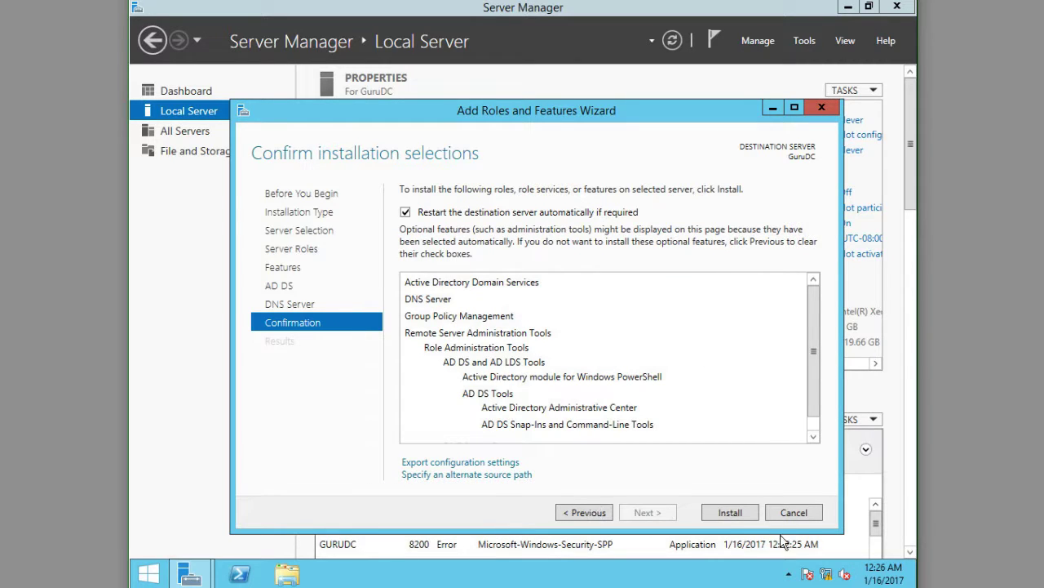
pyautogui.click(740, 509)
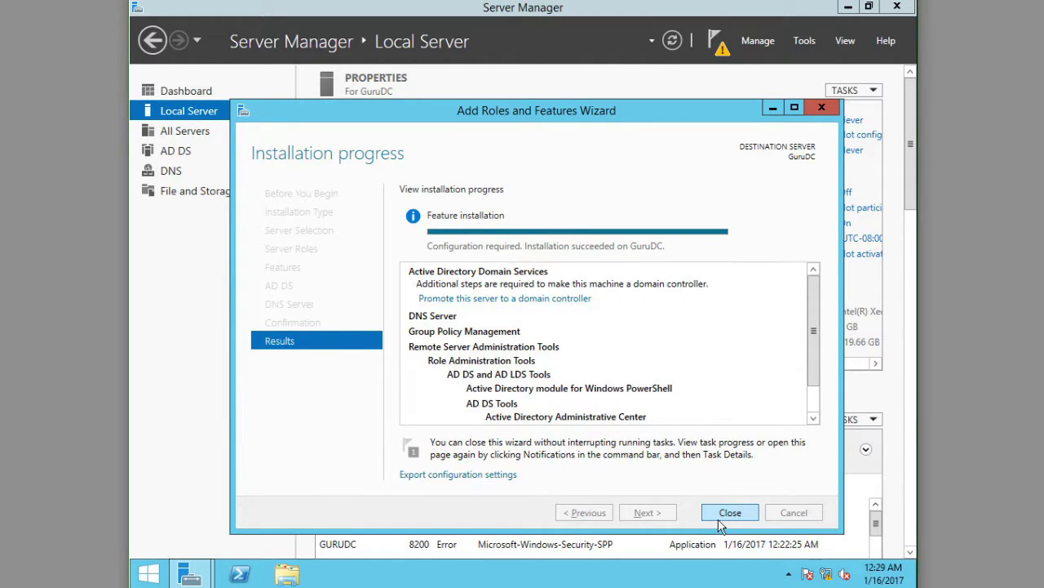
# Step: Close the finished installation and choose 'Promote this server to a domain controller' from notifications
pyautogui.click(725, 517)
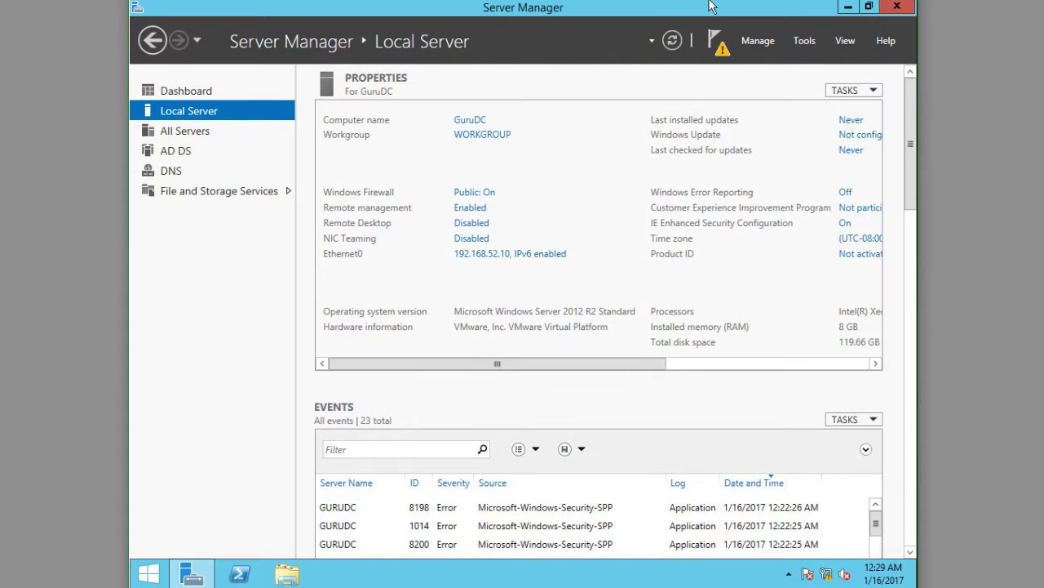
pyautogui.click(718, 44)
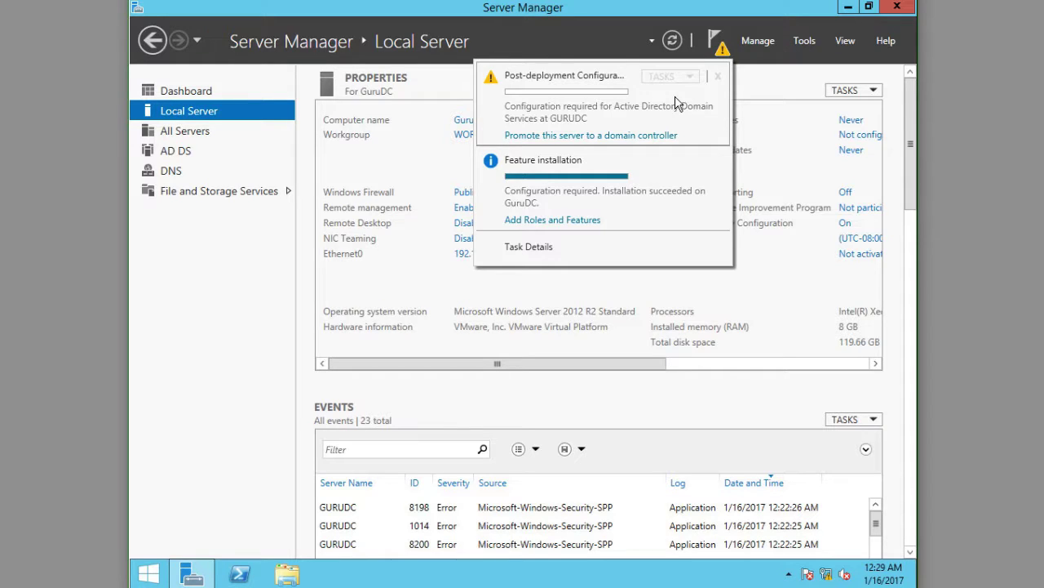
pyautogui.click(641, 135)
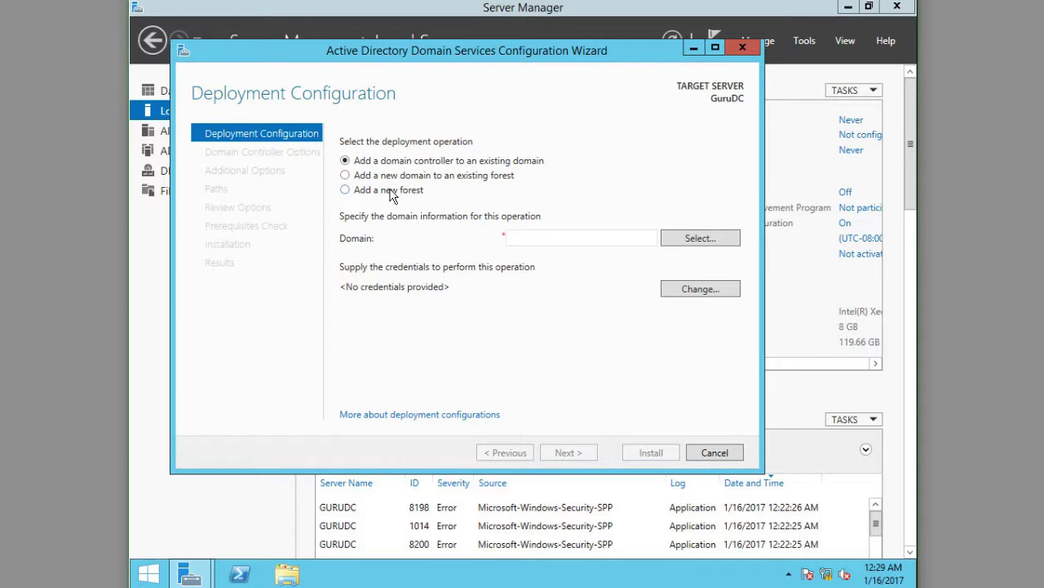
# Step: Select 'Add a new forest' with SysAdminGuru.local as the root domain name
pyautogui.click(391, 191)
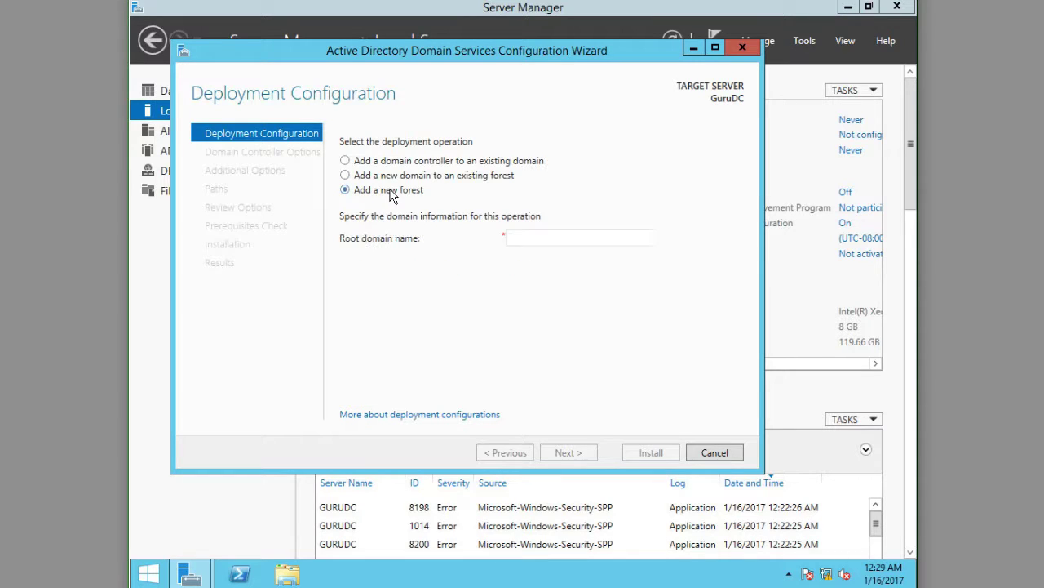
pyautogui.click(567, 237)
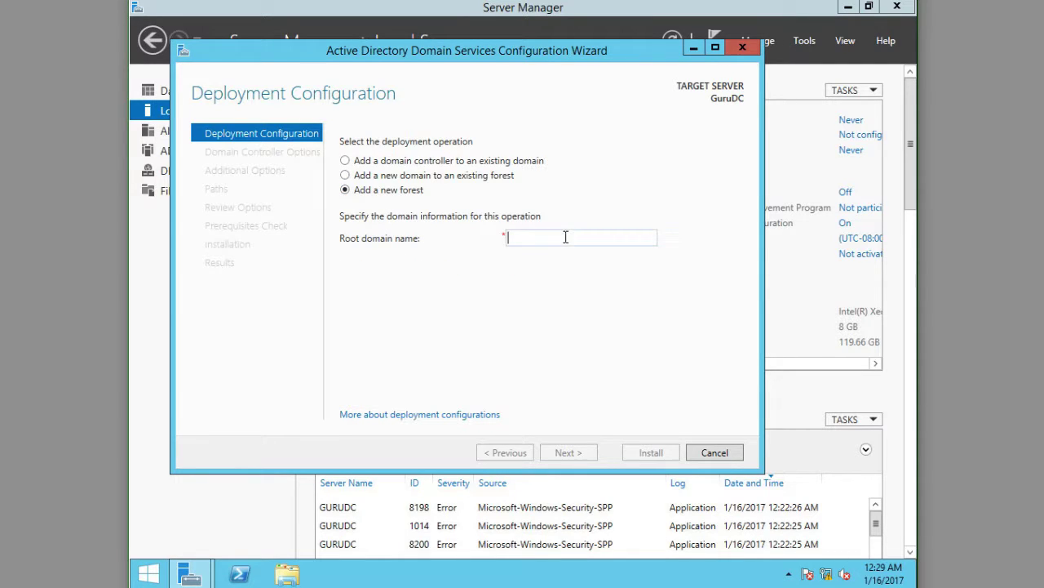
pyautogui.click(346, 176)
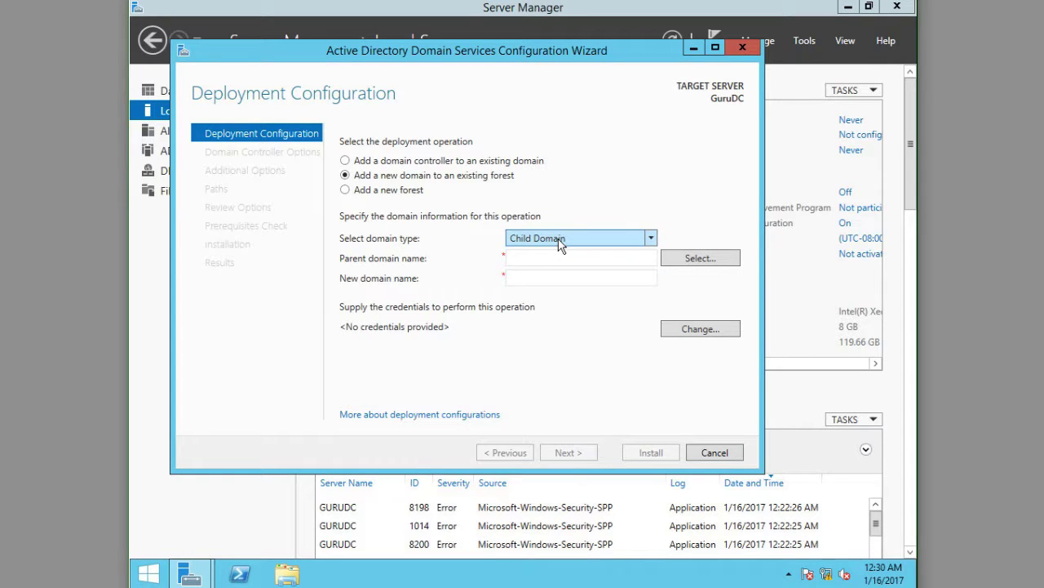
pyautogui.click(361, 190)
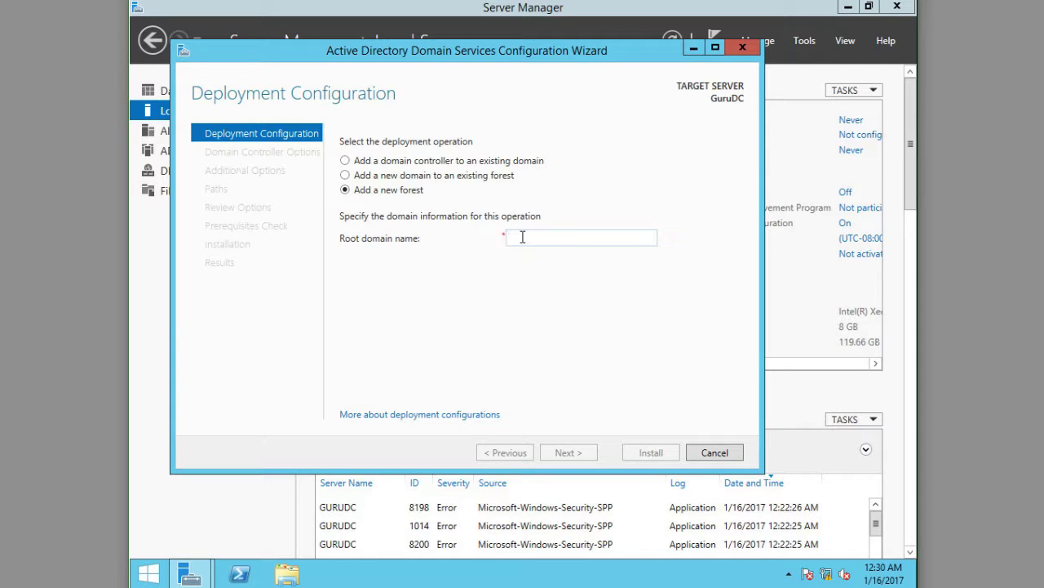
pyautogui.write('Sys')
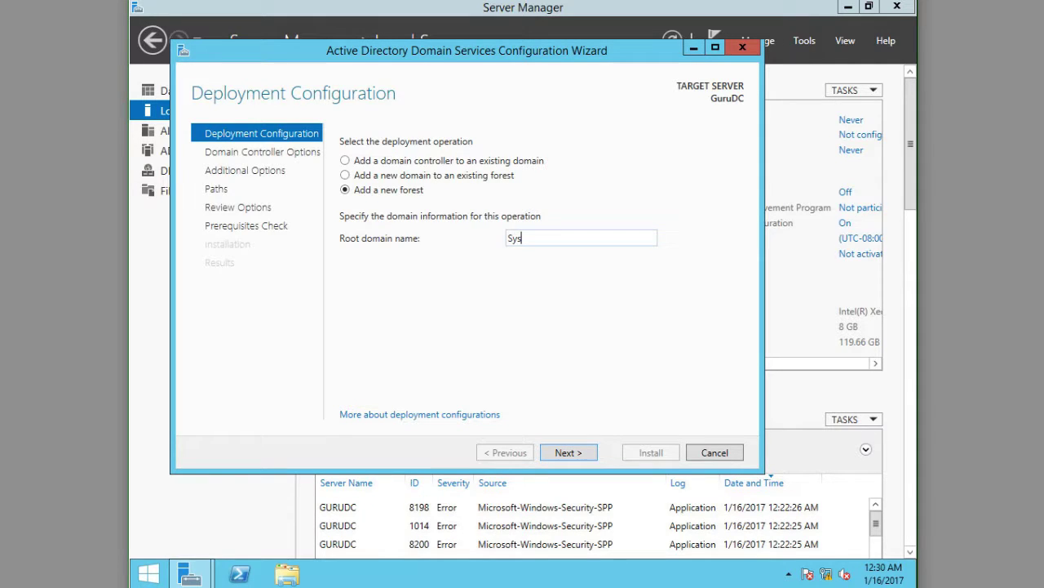
pyautogui.write('AdminGuru.lo')
pyautogui.press('BackSpace')
pyautogui.press('BackSpace')
pyautogui.write('local')
# Step: Keep Windows Server 2012 R2 as the forest and domain functional levels
pyautogui.click(576, 457)
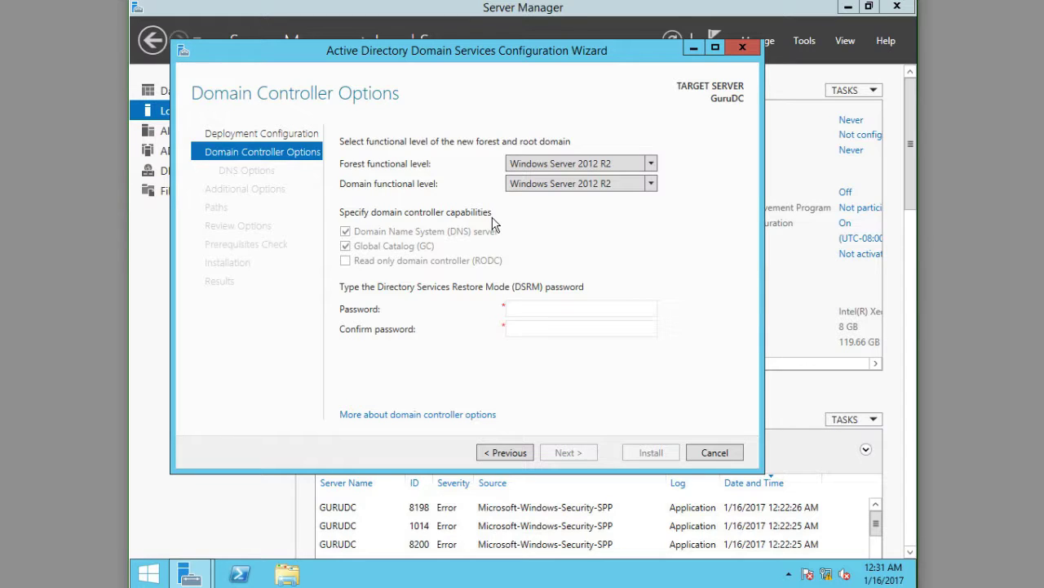
pyautogui.click(557, 165)
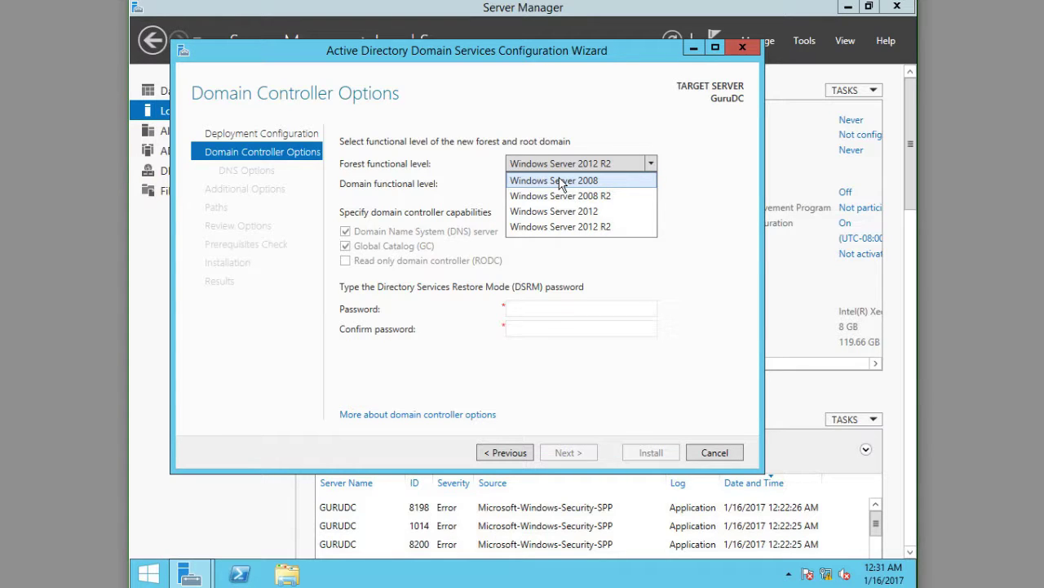
pyautogui.click(561, 226)
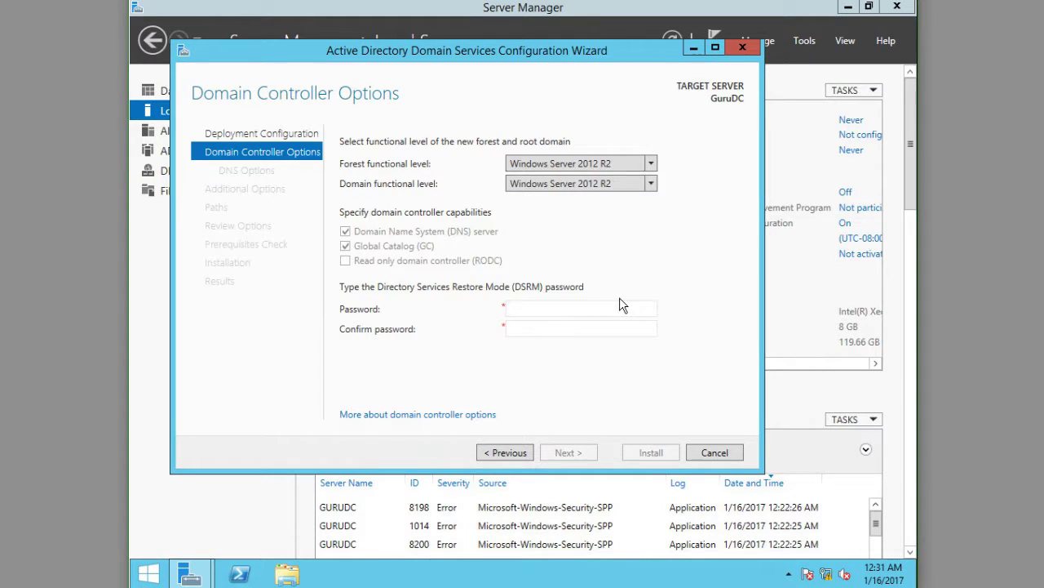
pyautogui.click(564, 163)
pyautogui.click(565, 164)
# Step: Enter and confirm the Directory Services Restore Mode password, then continue to DNS Options
pyautogui.write('P@ssw0rd1')
pyautogui.press('Tab')
pyautogui.write('P@ssw0rd1')
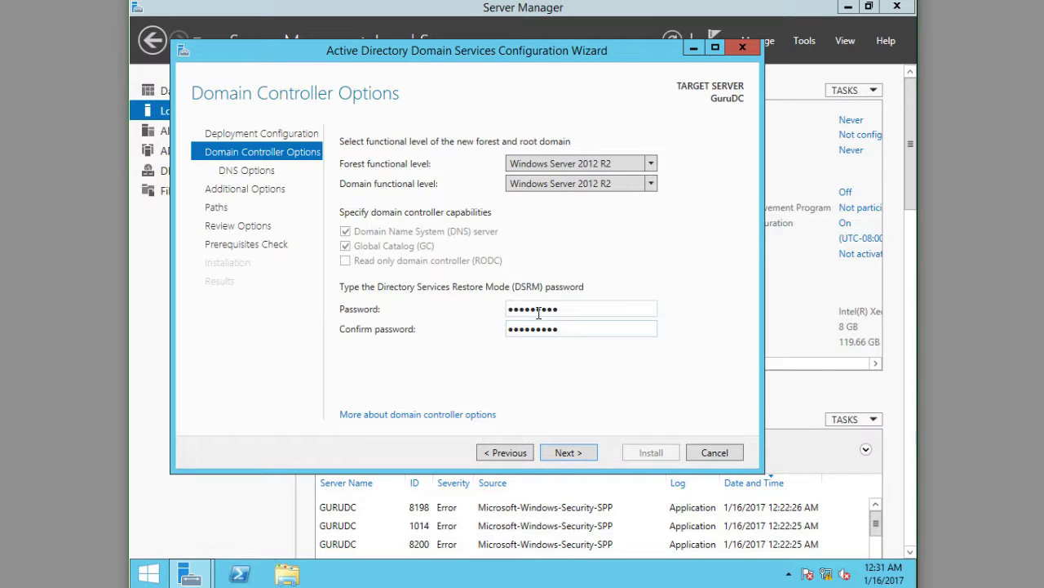
pyautogui.click(574, 455)
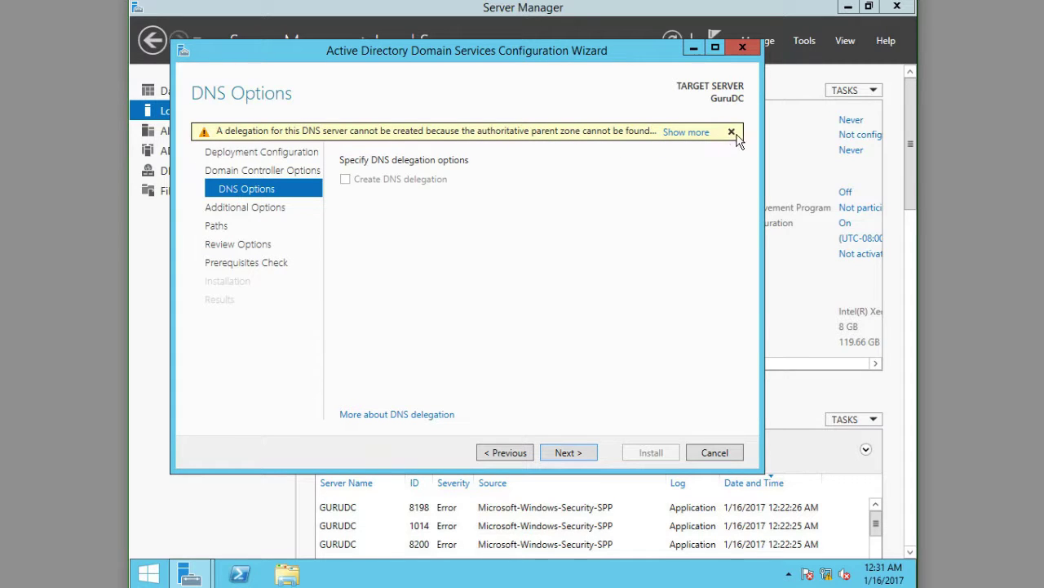
# Step: Skip DNS delegation and keep NetBIOS name SYSADMINGURU, advancing to the default NTDS and SYSVOL paths
pyautogui.click(568, 453)
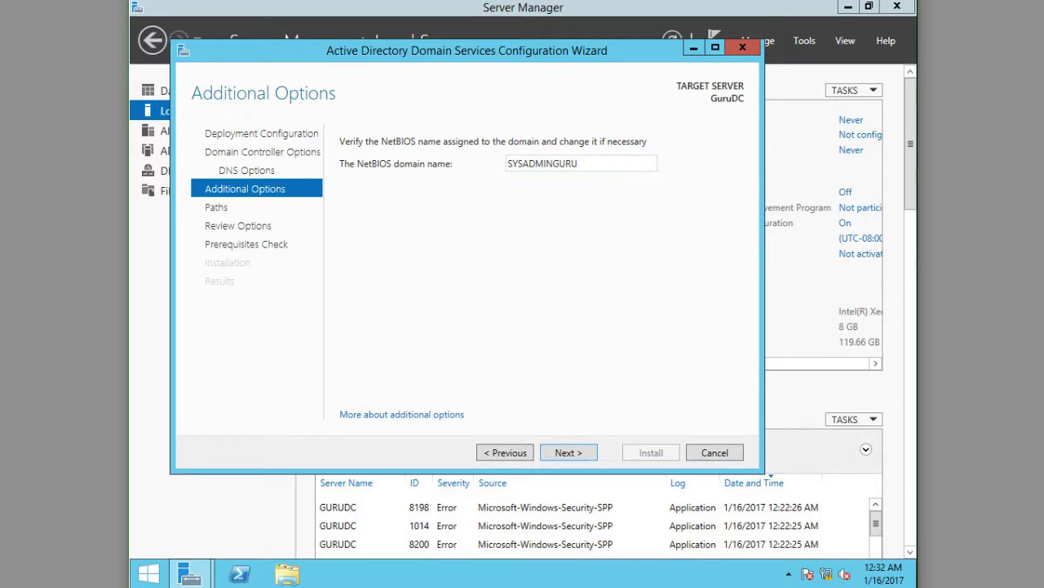
pyautogui.click(567, 450)
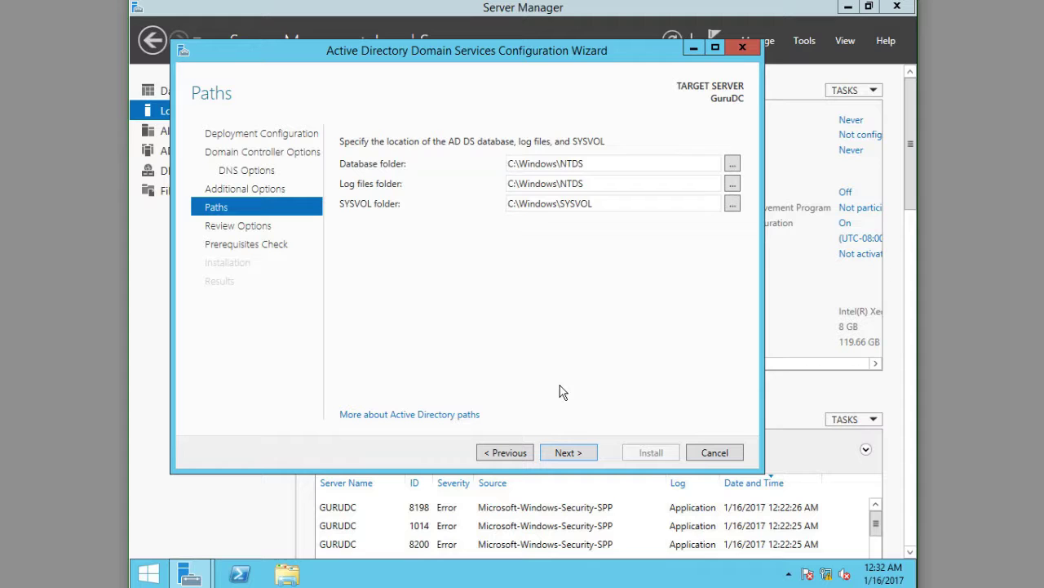
# Step: Review the summary: forest SysAdminGuru.local, NetBIOS SYSADMINGURU, 2012 R2 levels, default paths
pyautogui.click(568, 450)
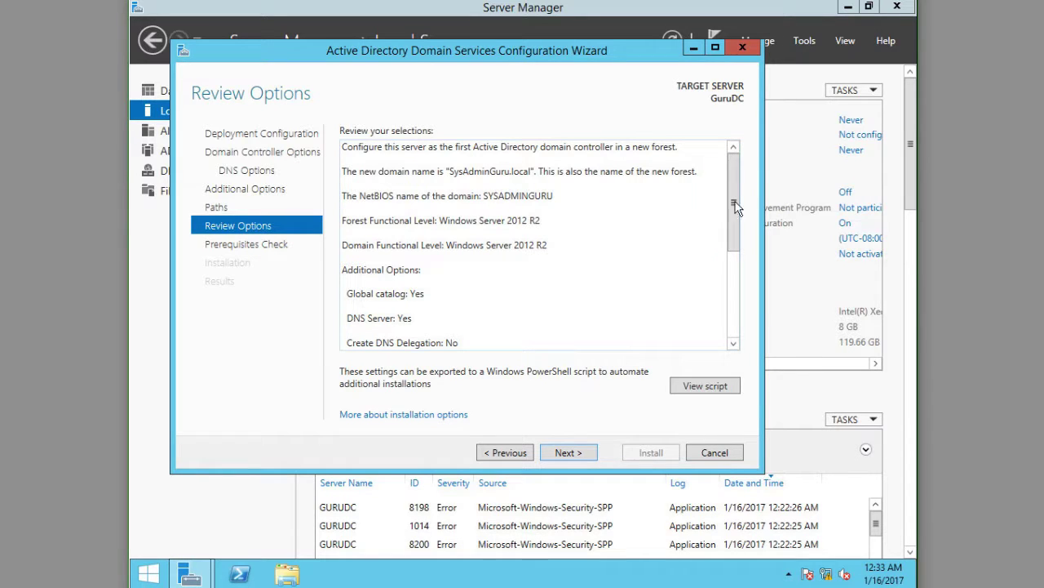
pyautogui.moveTo(735, 207); pyautogui.dragTo(737, 275)
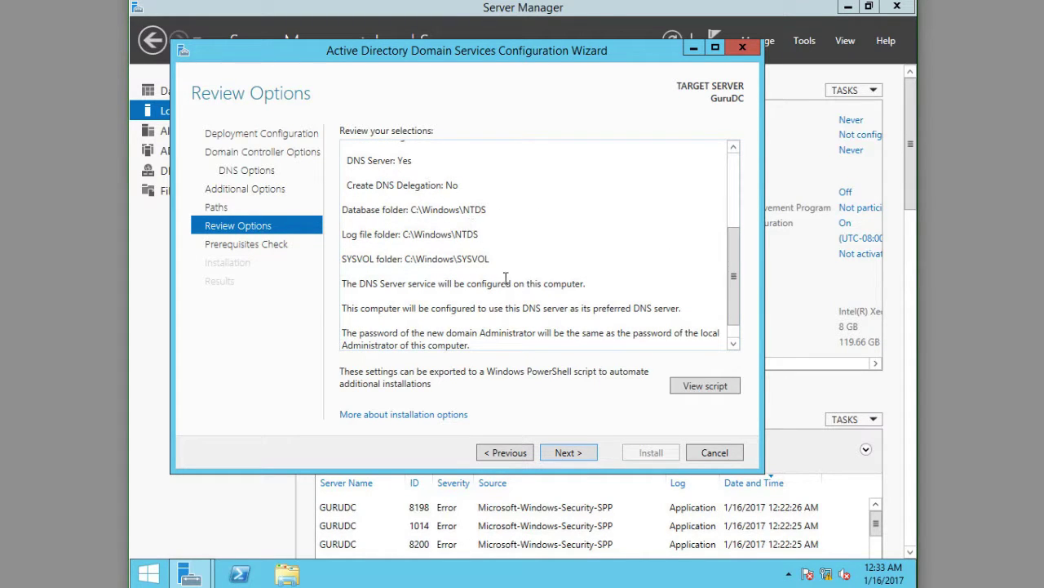
pyautogui.moveTo(731, 276); pyautogui.dragTo(732, 288)
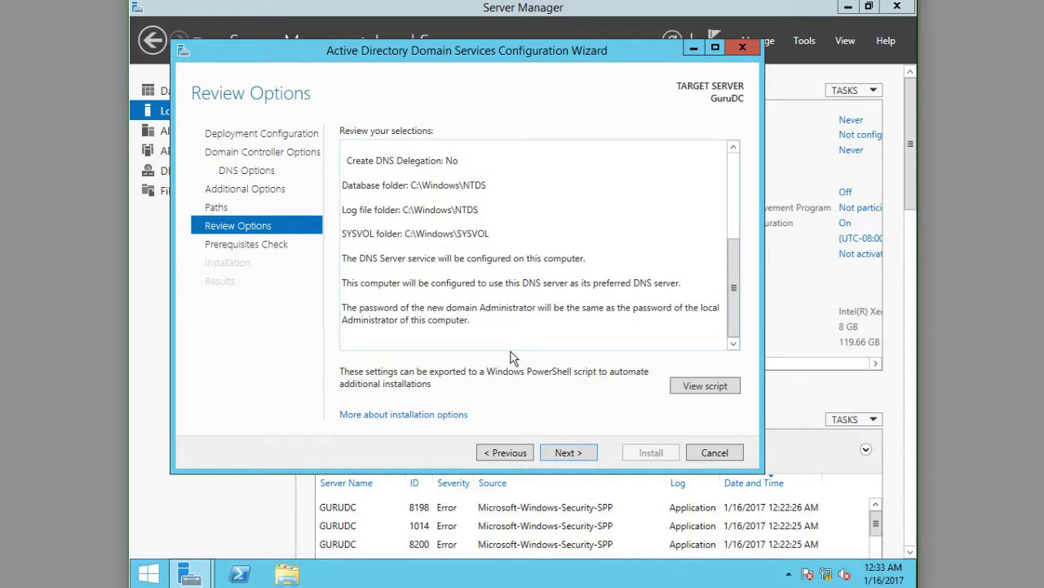
# Step: Run the prerequisites check for GuruDC and confirm all checks passed, with two warnings
pyautogui.click(584, 450)
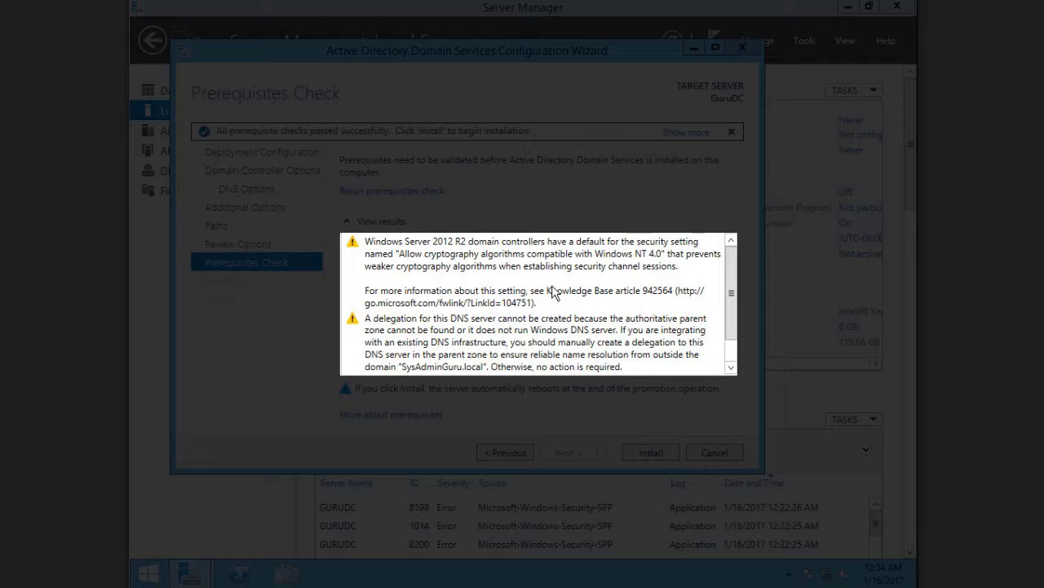
pyautogui.moveTo(732, 265); pyautogui.dragTo(731, 302)
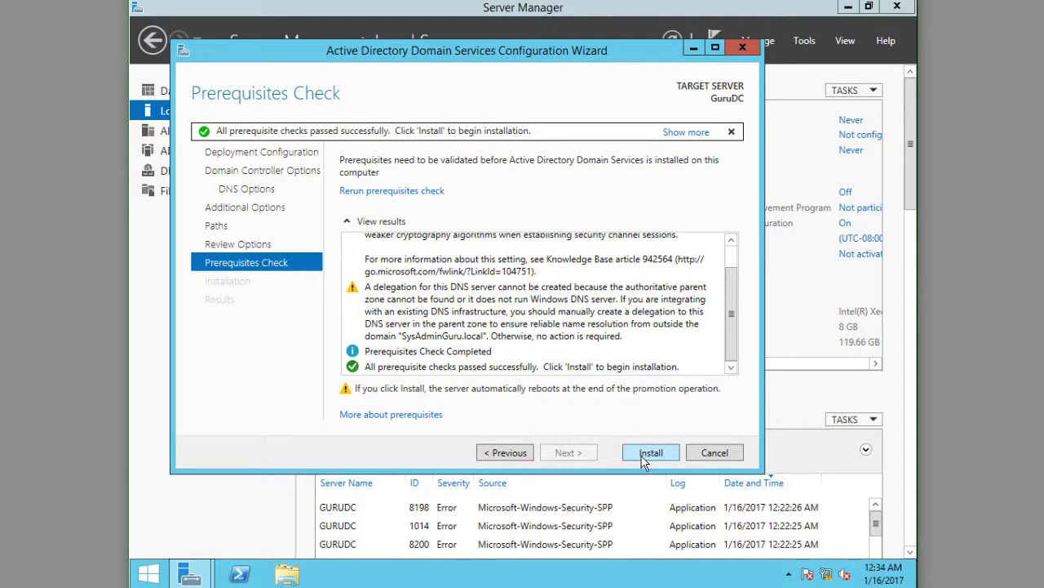
# Step: Install AD DS and promote GuruDC to a domain controller, letting it restart automatically
pyautogui.click(644, 454)
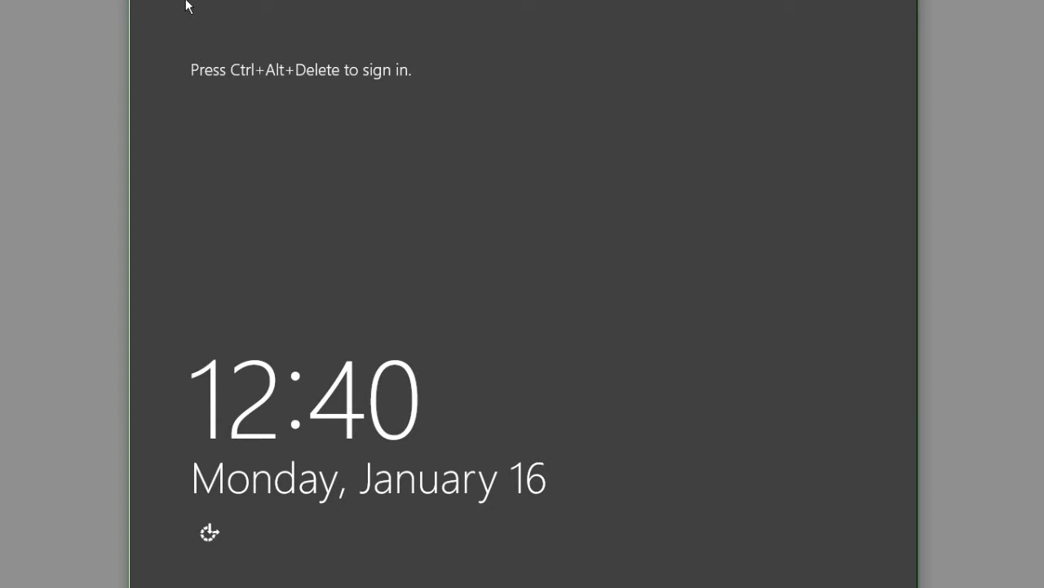
# Step: Send Ctrl+Alt+Del to the VM and sign in with the administrator password
pyautogui.rightClick(186, 7)
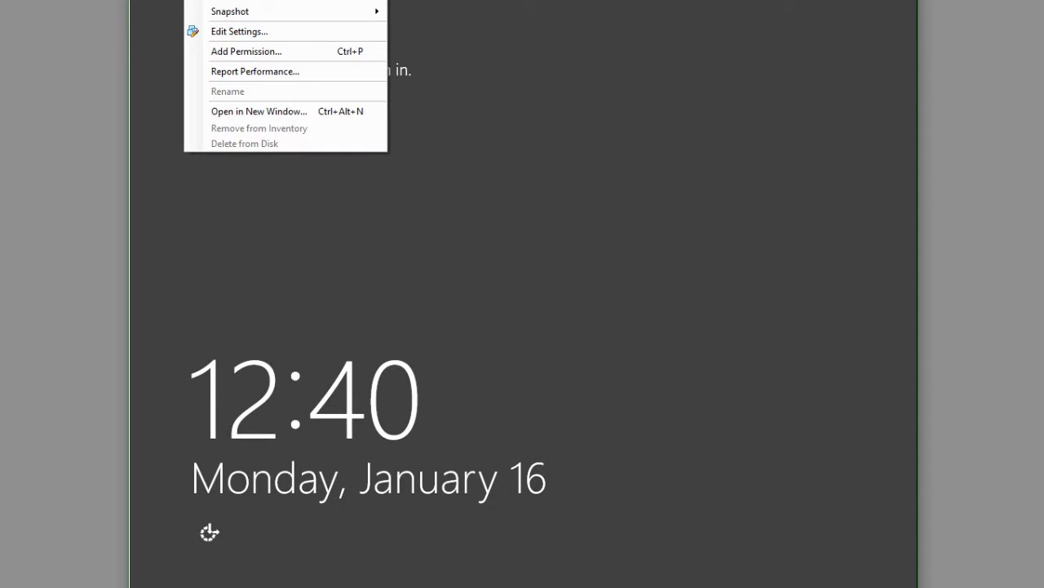
pyautogui.moveTo(286, 1)
pyautogui.click(449, 13)
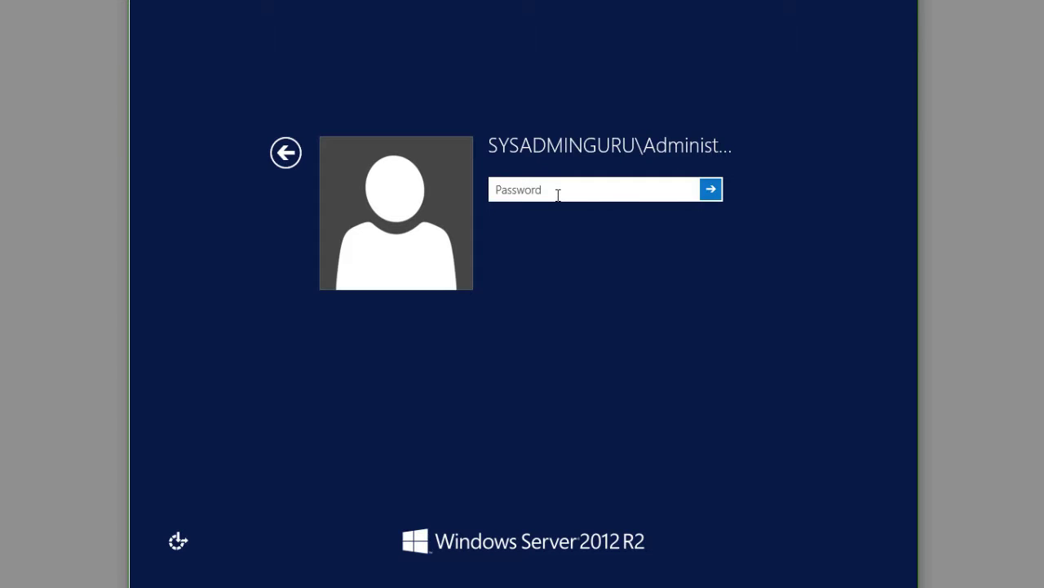
pyautogui.write('••••••••••')
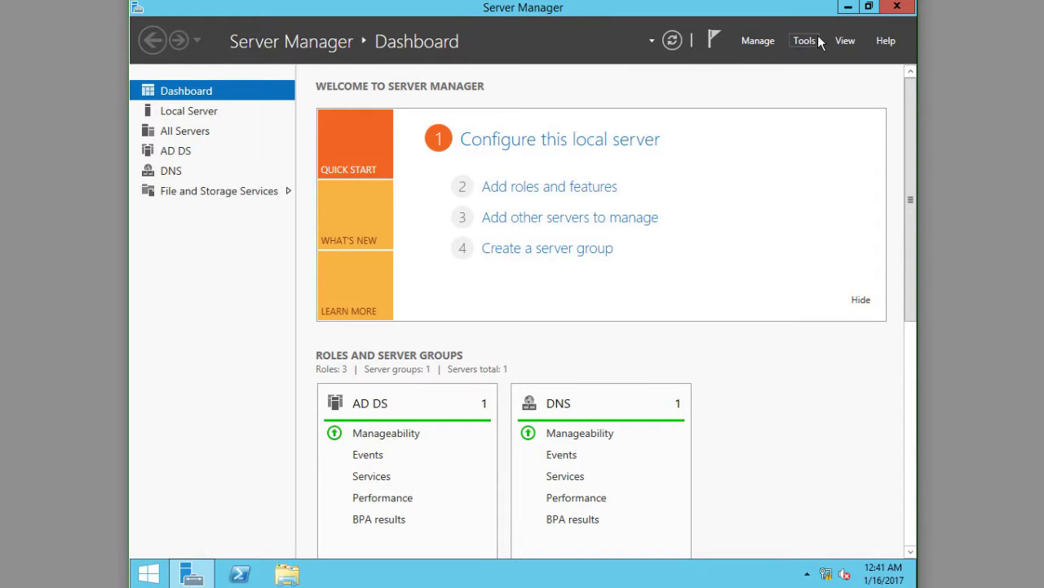
# Step: Open the Administrative Tools folder from the Start screen and maximize it
pyautogui.click(846, 7)
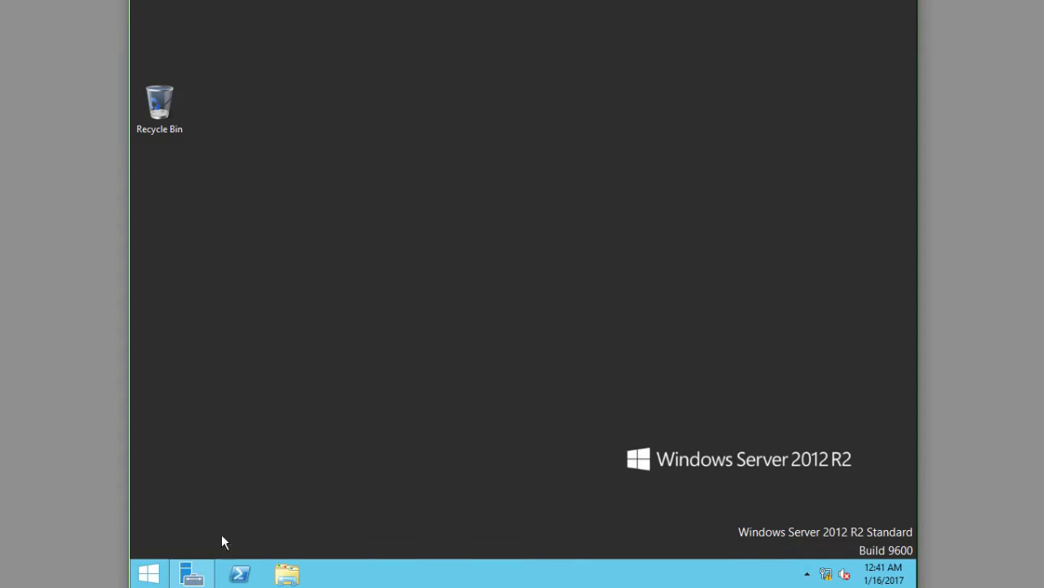
pyautogui.click(139, 579)
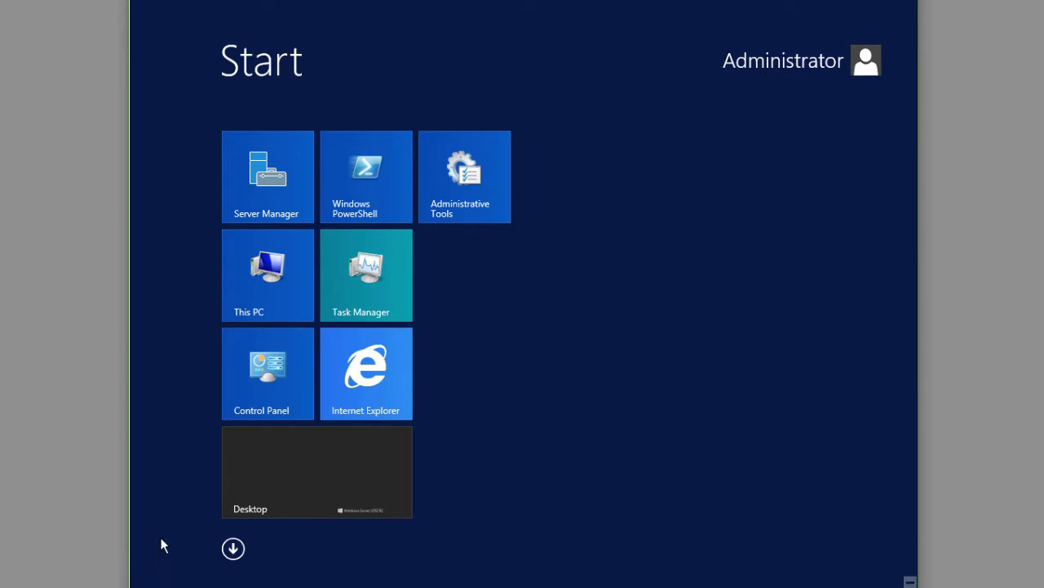
pyautogui.click(493, 200)
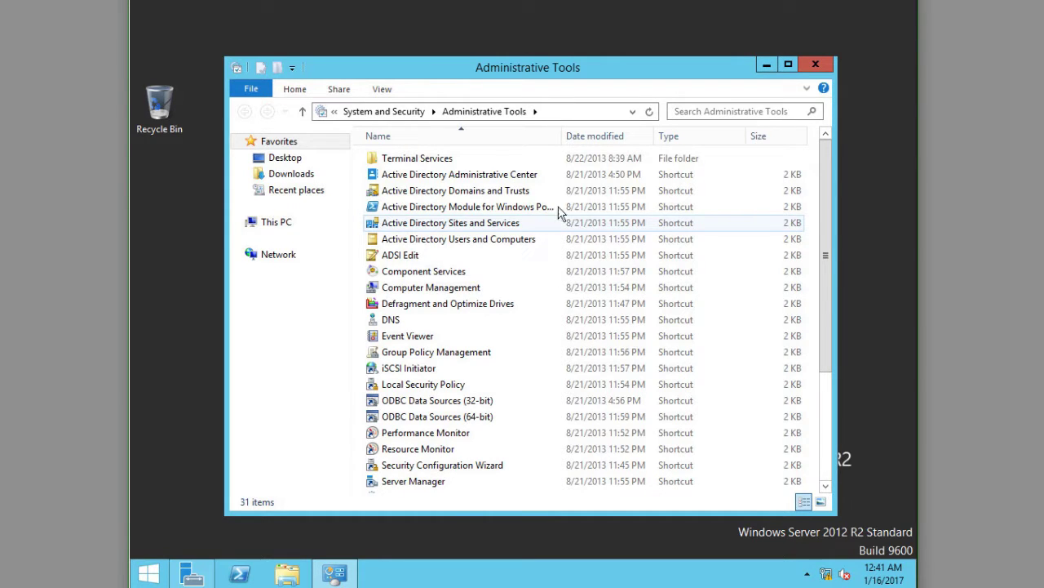
pyautogui.click(796, 62)
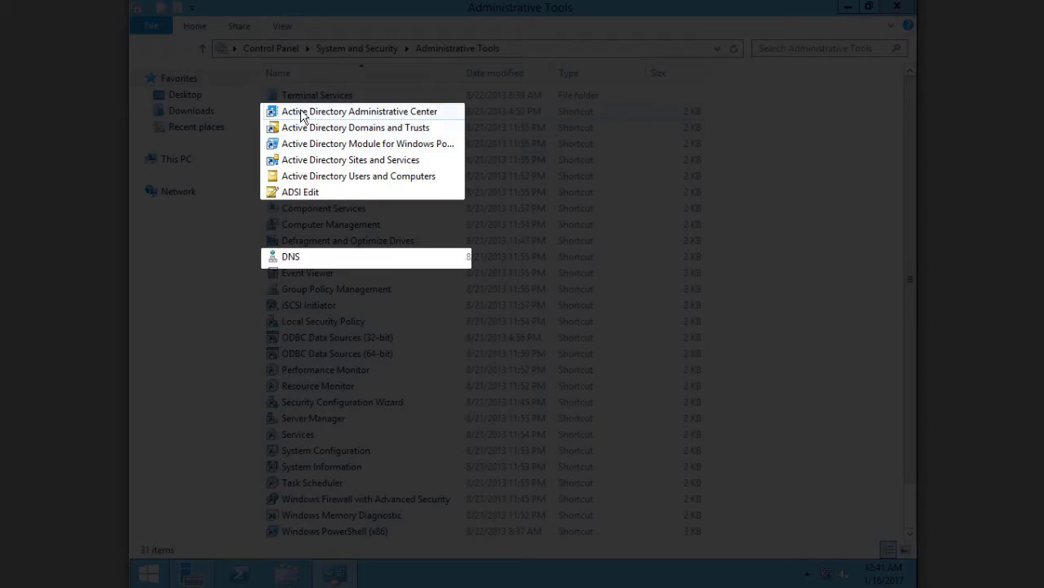
# Step: Widen the Name column and go through the new Active Directory, ADSI Edit and DNS tools
pyautogui.click(290, 111)
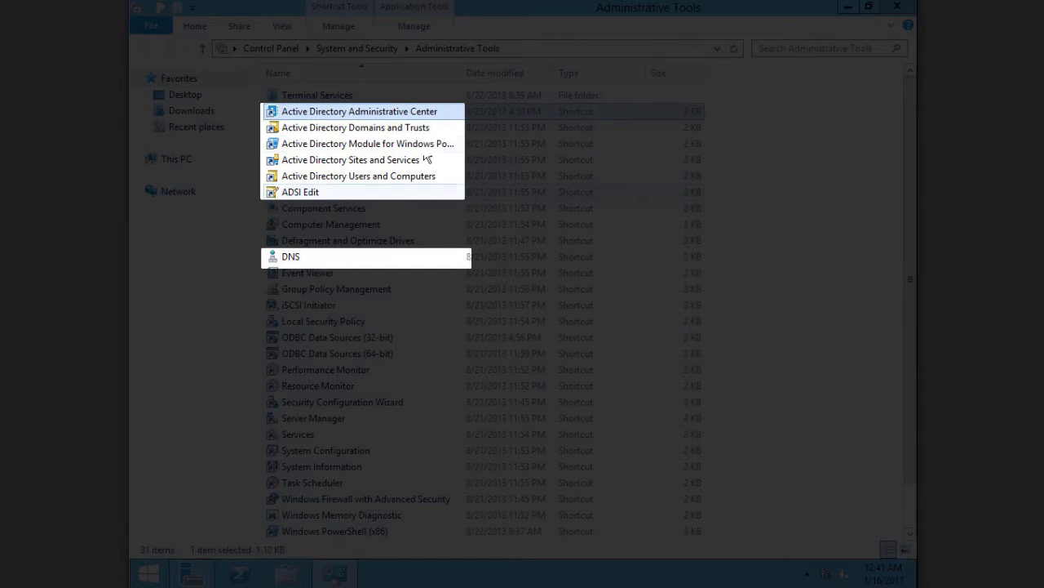
pyautogui.click(343, 131)
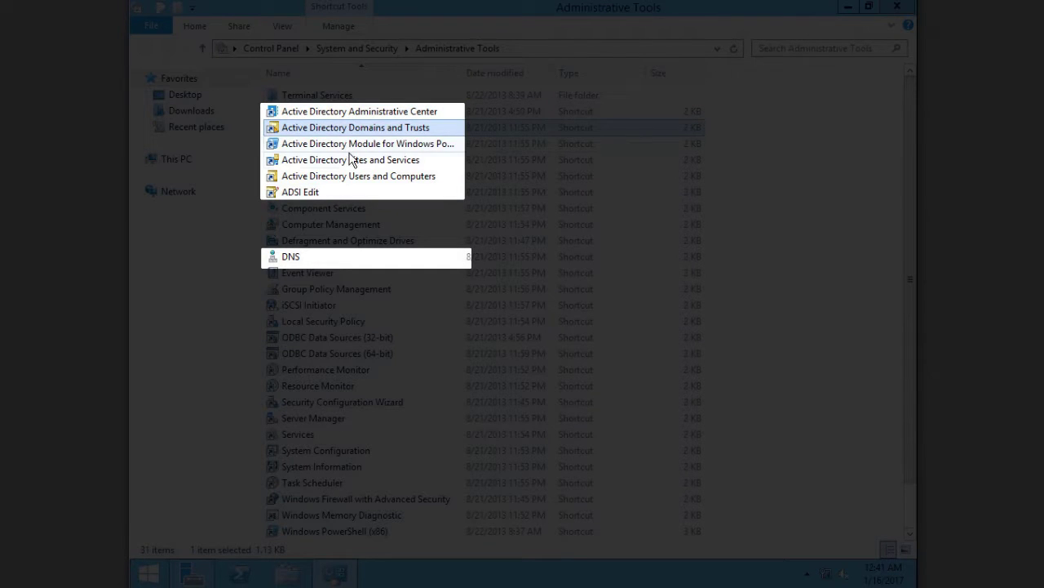
pyautogui.click(354, 160)
pyautogui.click(358, 145)
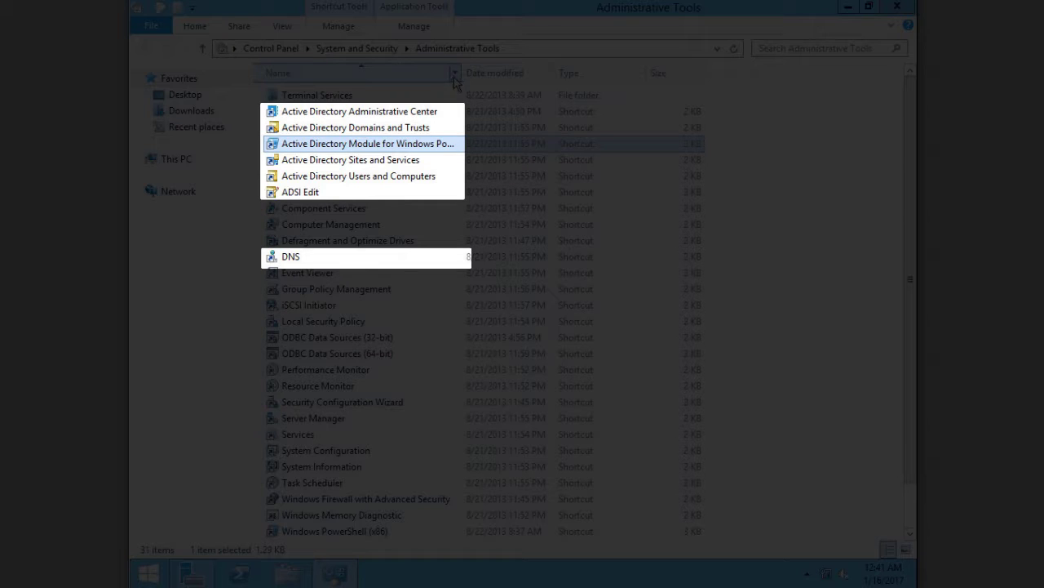
pyautogui.moveTo(463, 74); pyautogui.dragTo(520, 75)
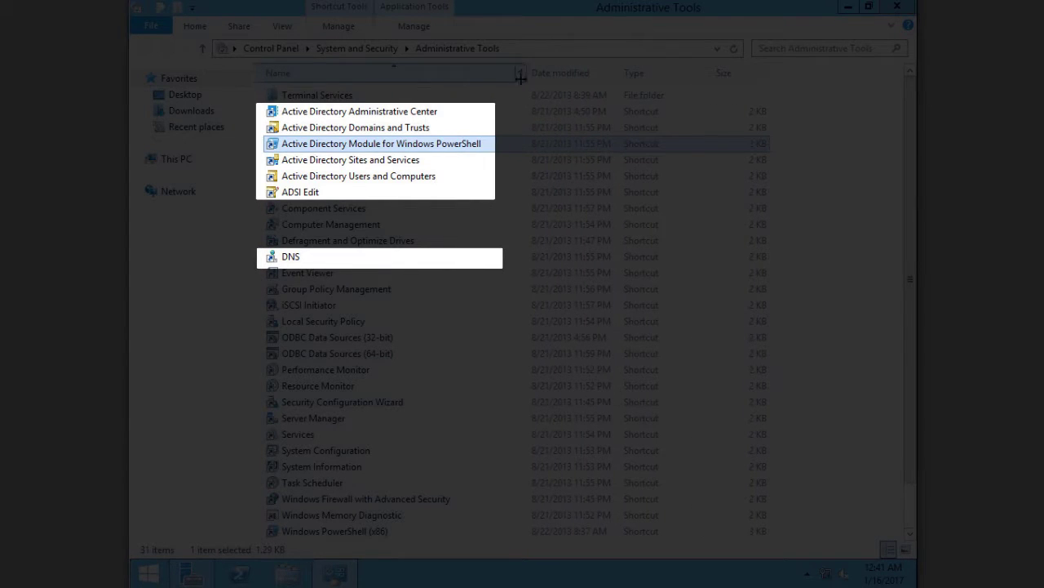
pyautogui.click(394, 166)
pyautogui.click(397, 178)
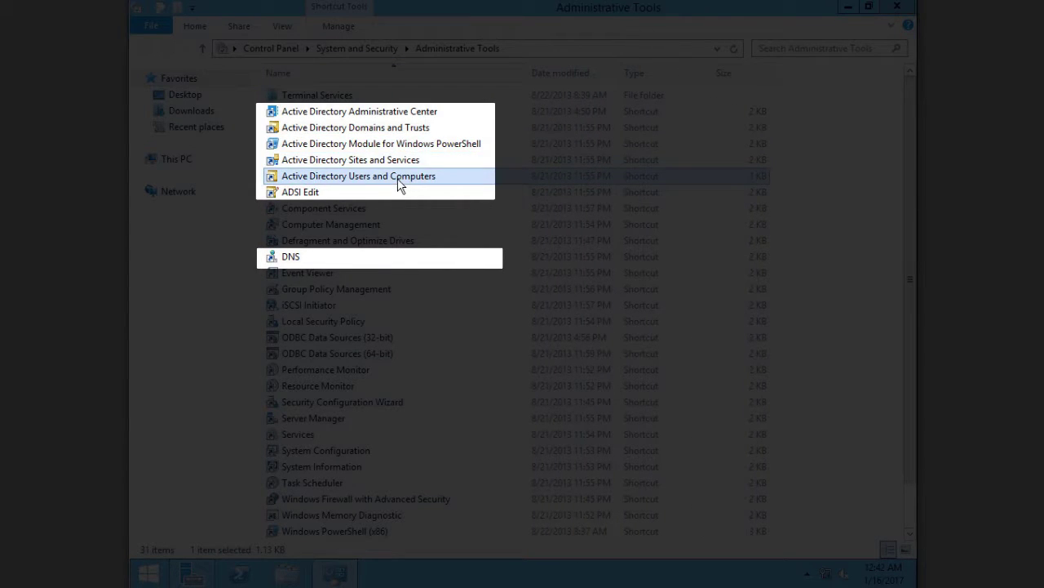
pyautogui.click(400, 194)
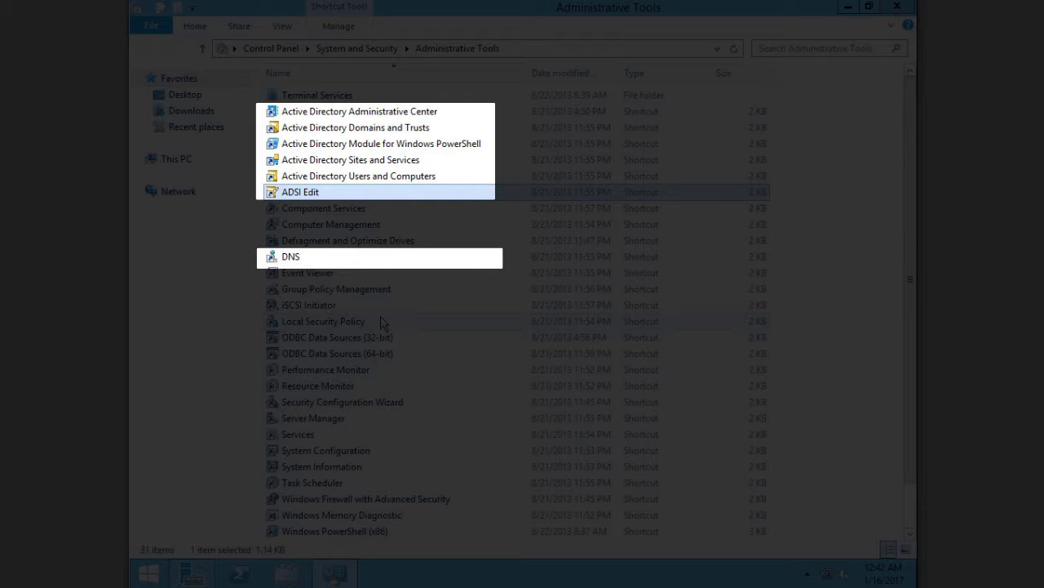
pyautogui.scroll(-1, 382, 323)
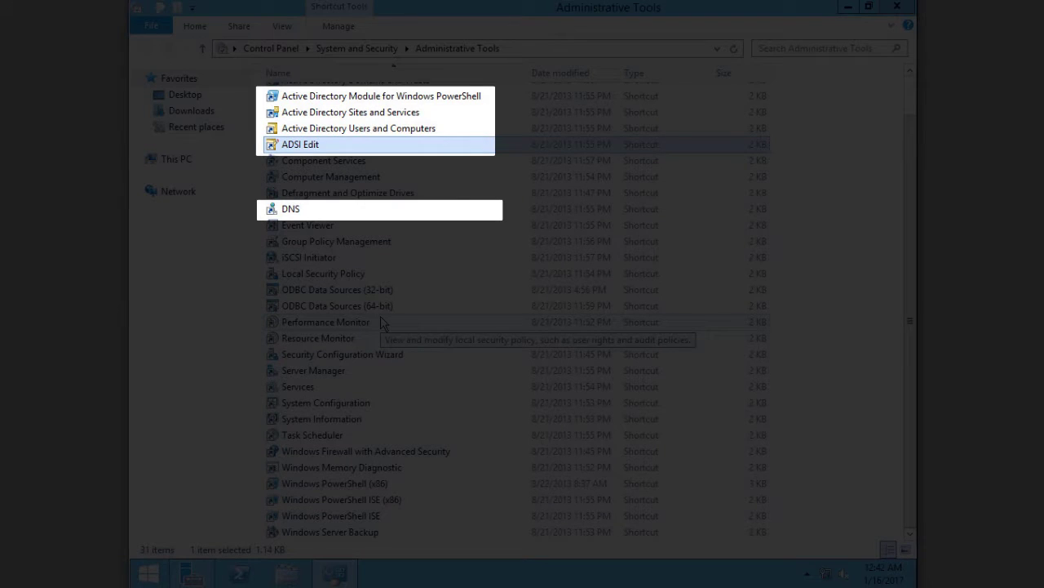
pyautogui.scroll(1, 380, 323)
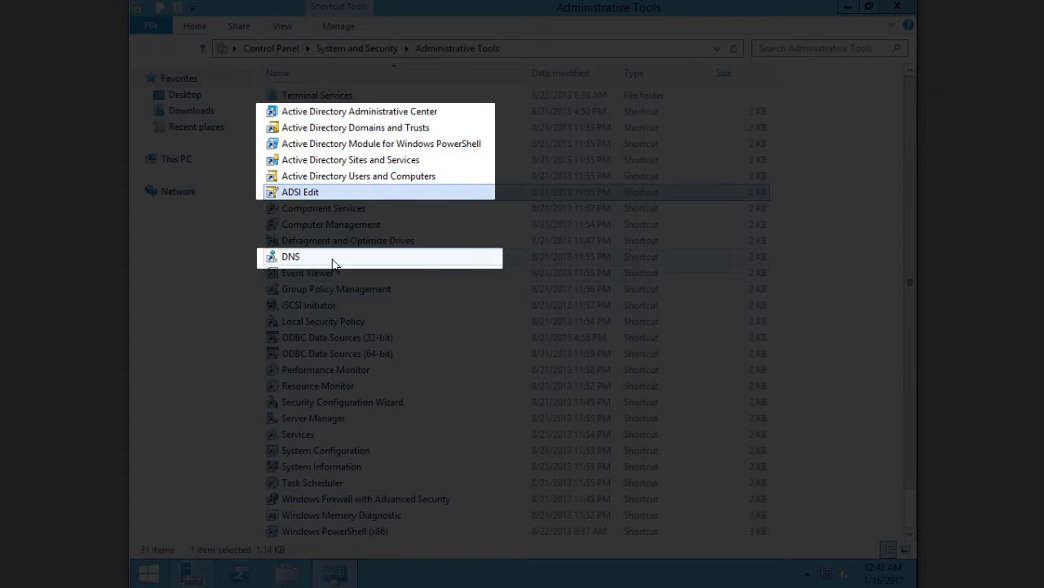
pyautogui.click(332, 260)
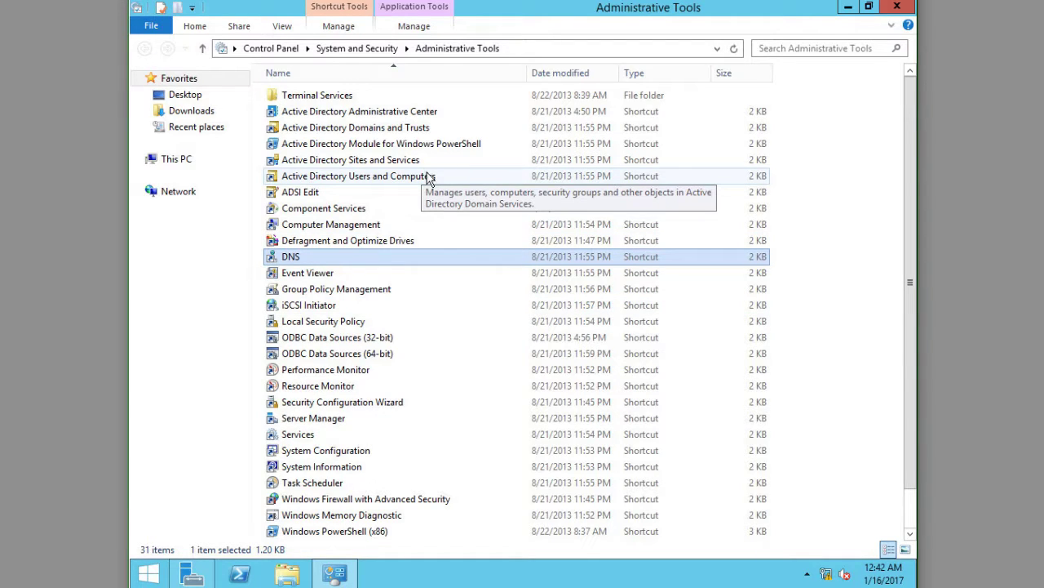
pyautogui.click(360, 181)
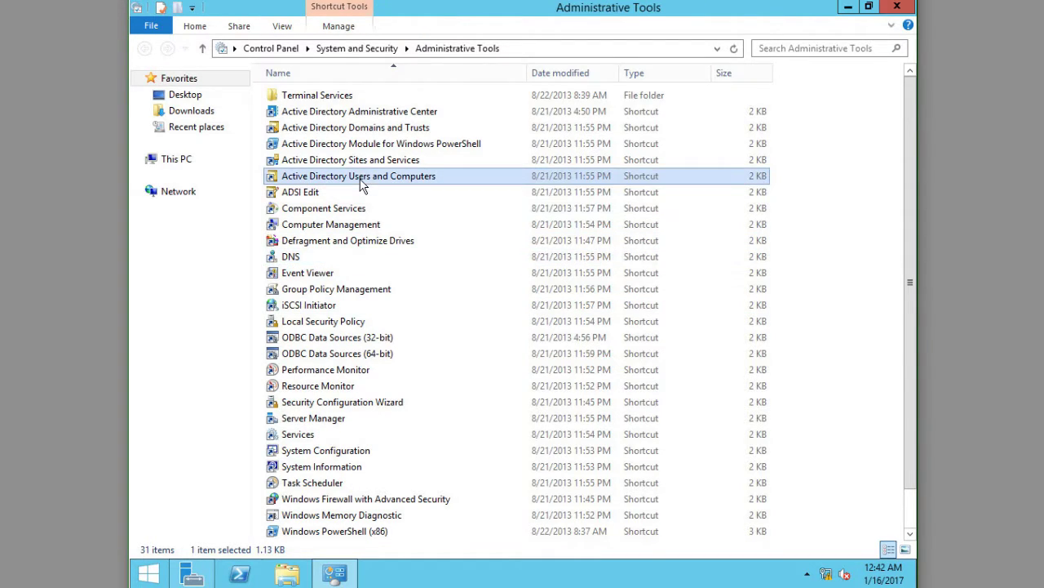
# Step: Add computer account EX2016-1 to the Computers container of SysAdminGuru.local
pyautogui.doubleClick(360, 180)
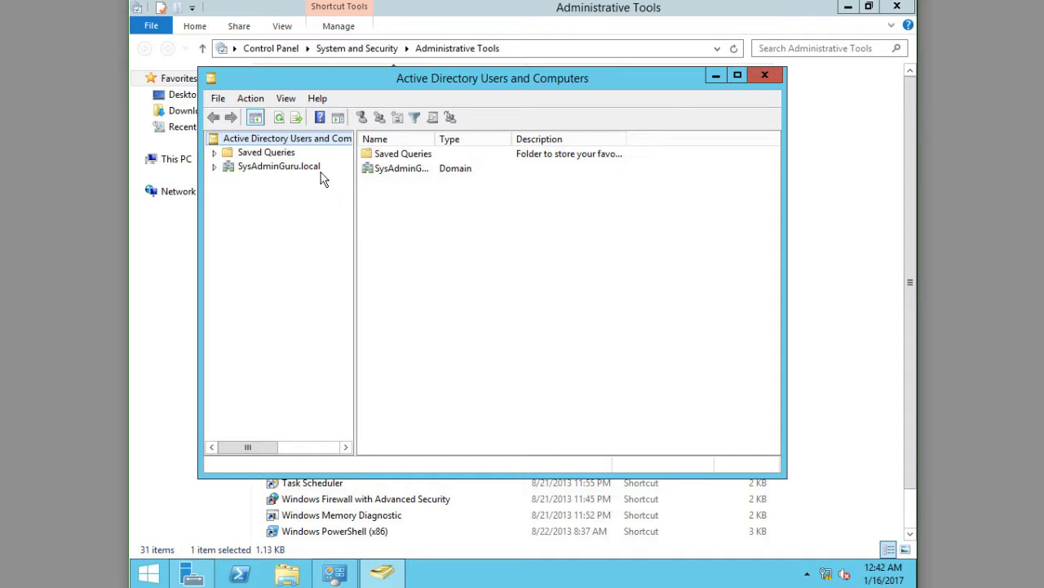
pyautogui.click(215, 167)
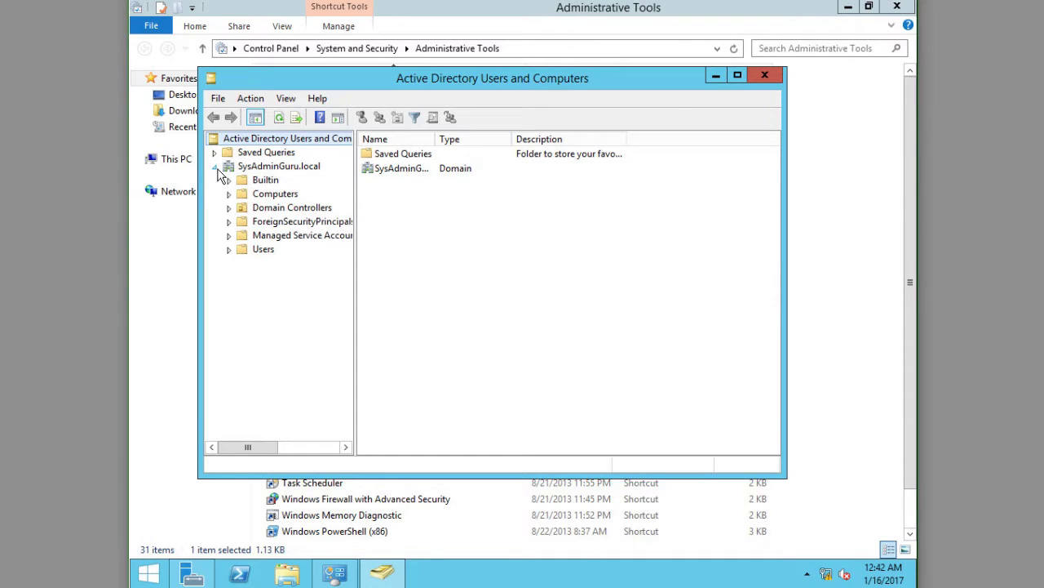
pyautogui.click(290, 195)
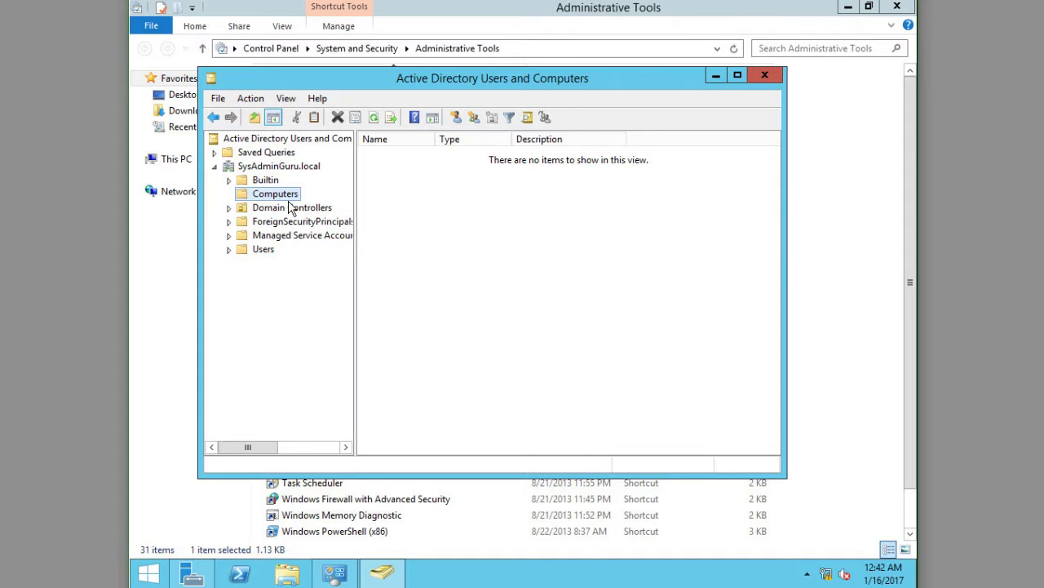
pyautogui.rightClick(446, 215)
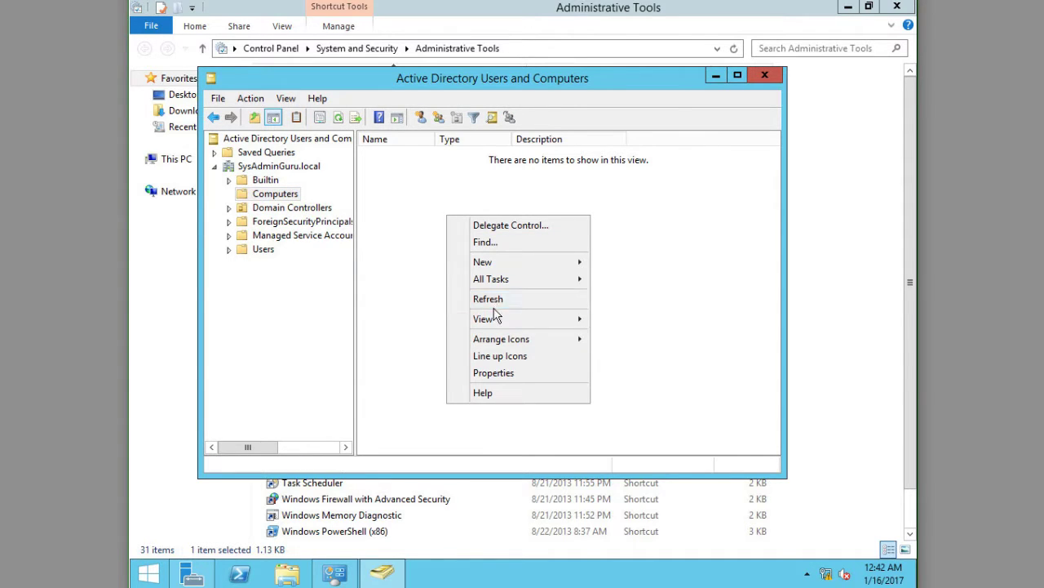
pyautogui.moveTo(494, 262)
pyautogui.click(622, 263)
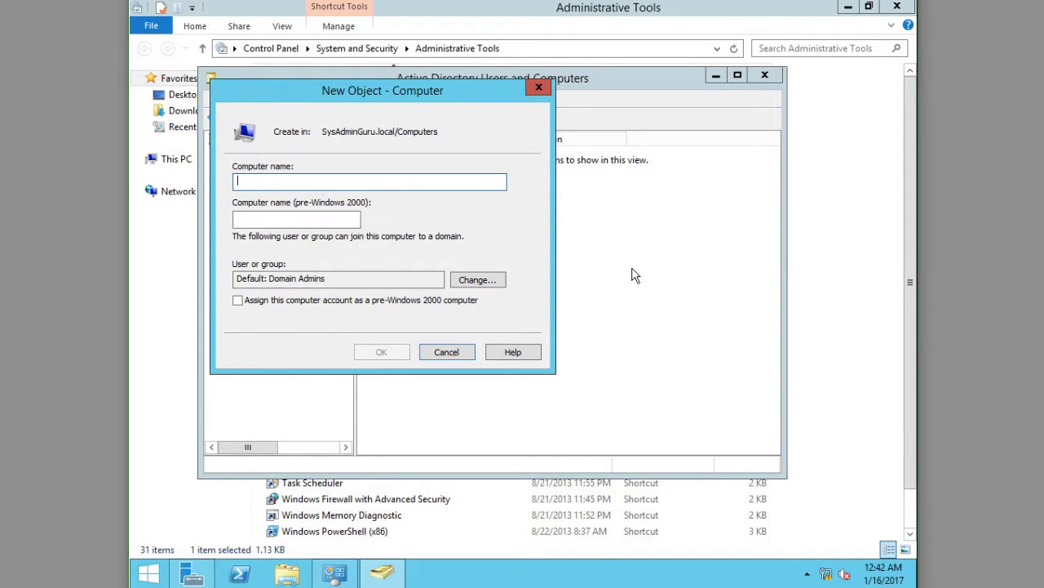
pyautogui.write('EX2016')
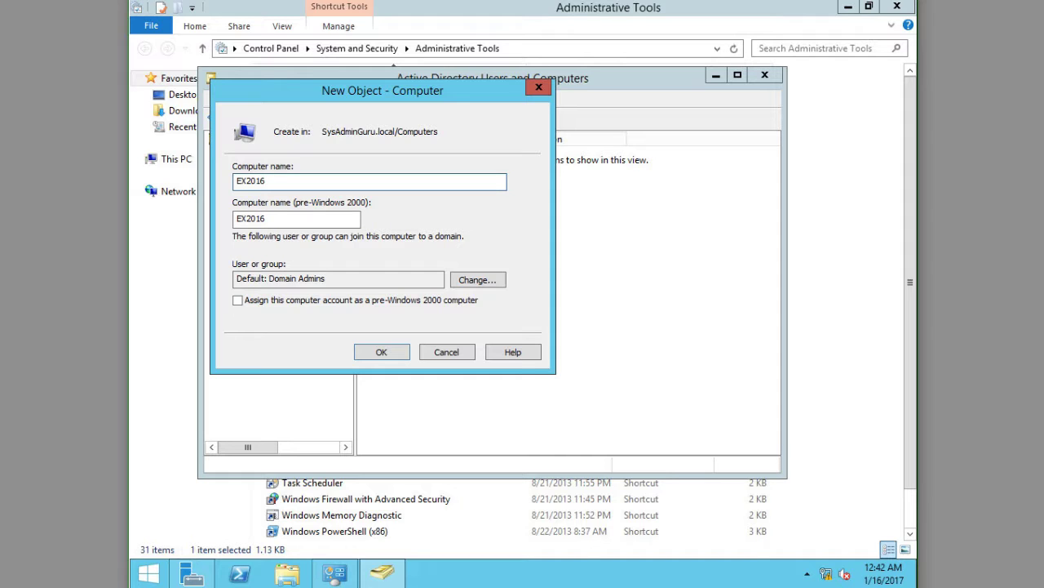
pyautogui.write('-1')
pyautogui.press('Return')
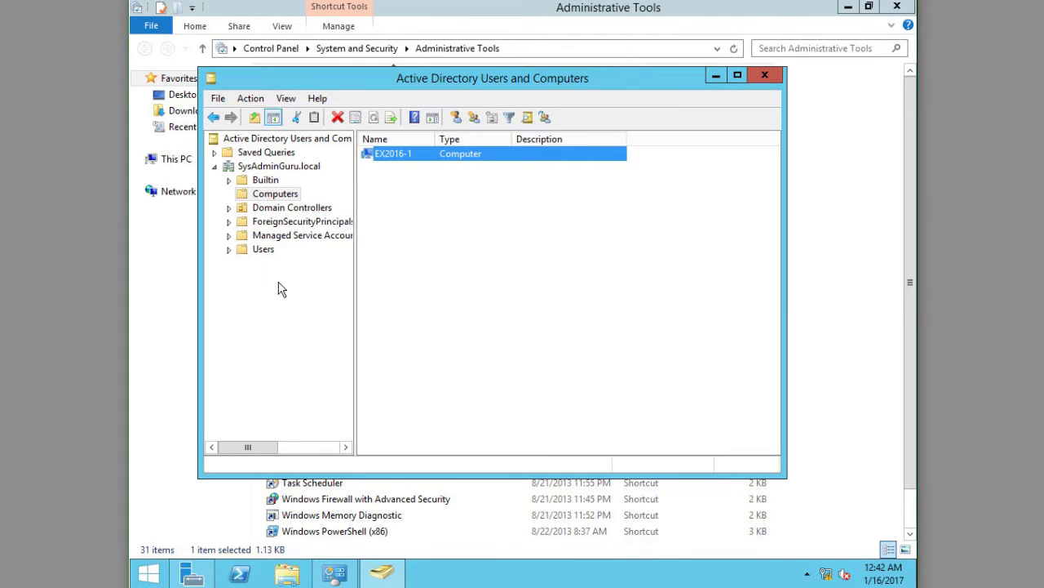
# Step: Show the Users container contents and widen the Name column
pyautogui.click(262, 258)
pyautogui.click(259, 249)
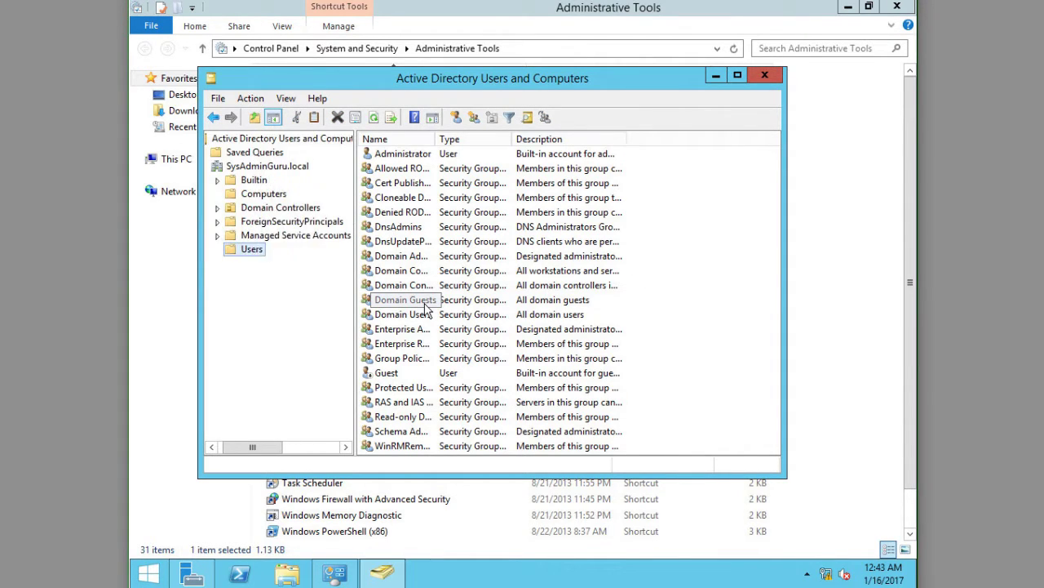
pyautogui.moveTo(435, 140); pyautogui.dragTo(470, 139)
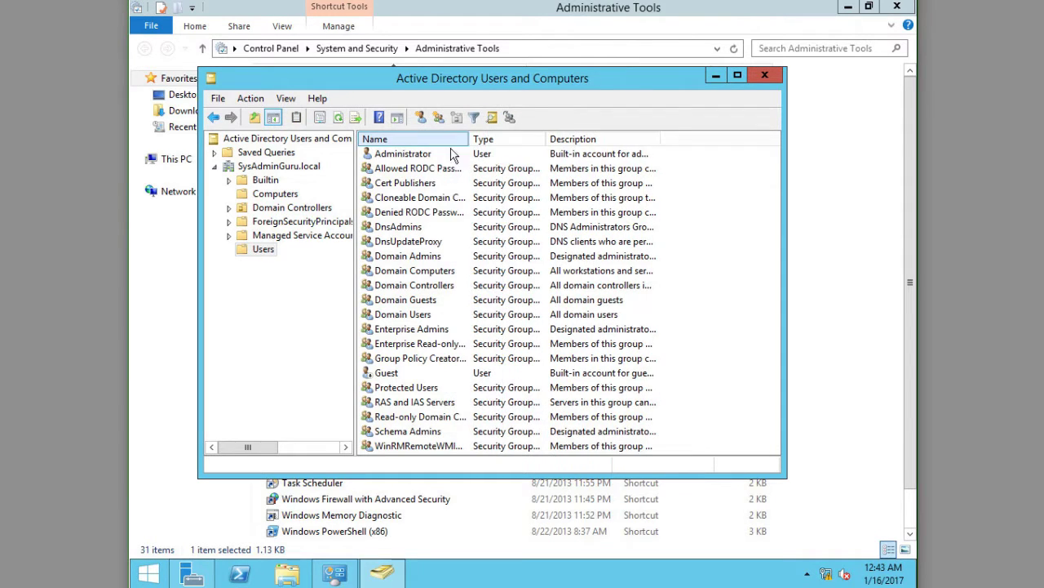
pyautogui.click(439, 154)
pyautogui.click(417, 375)
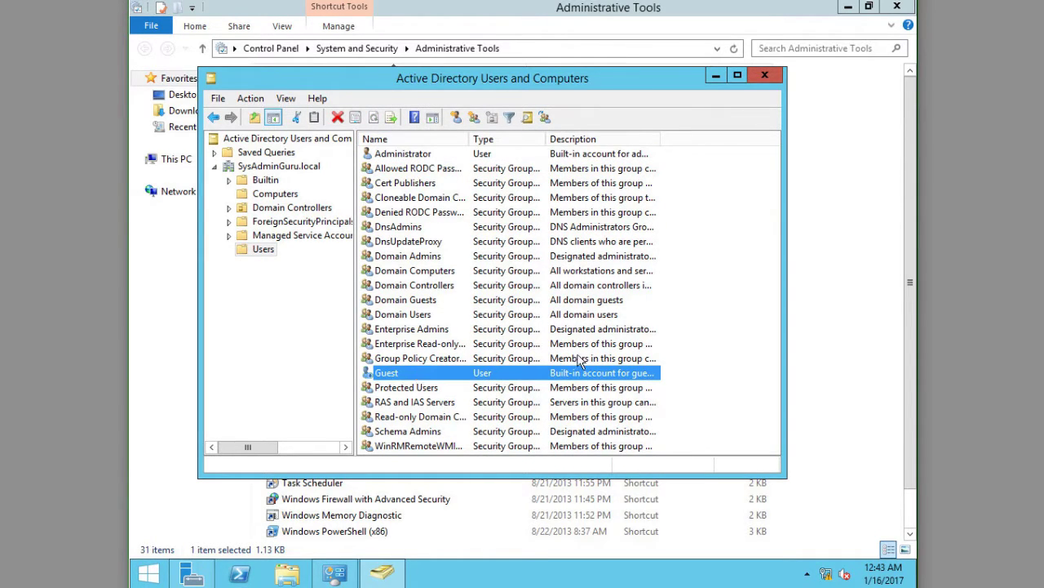
# Step: Start a new user with first name Mike and logon name mike
pyautogui.rightClick(727, 224)
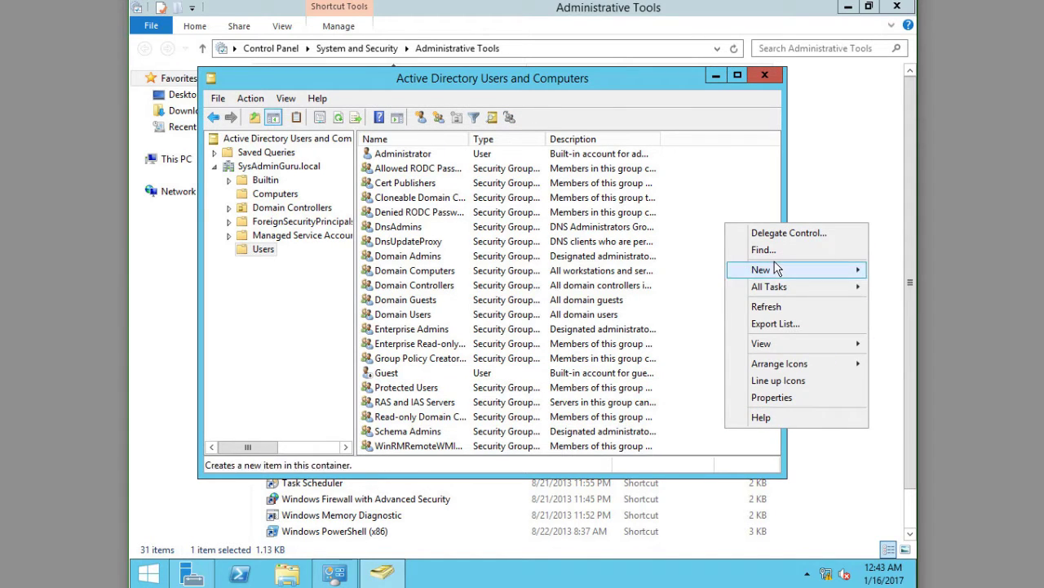
pyautogui.moveTo(777, 269)
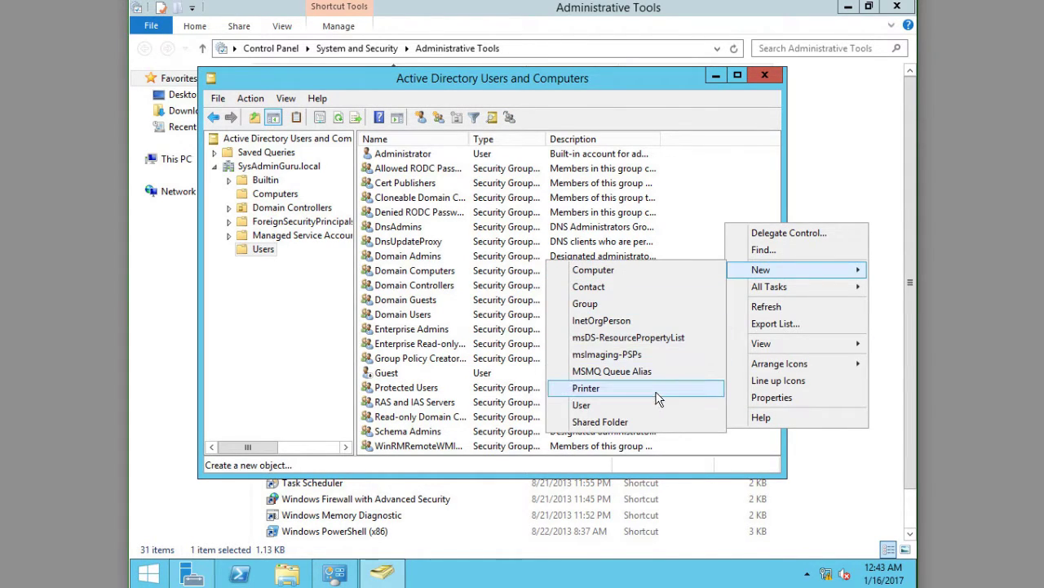
pyautogui.click(581, 404)
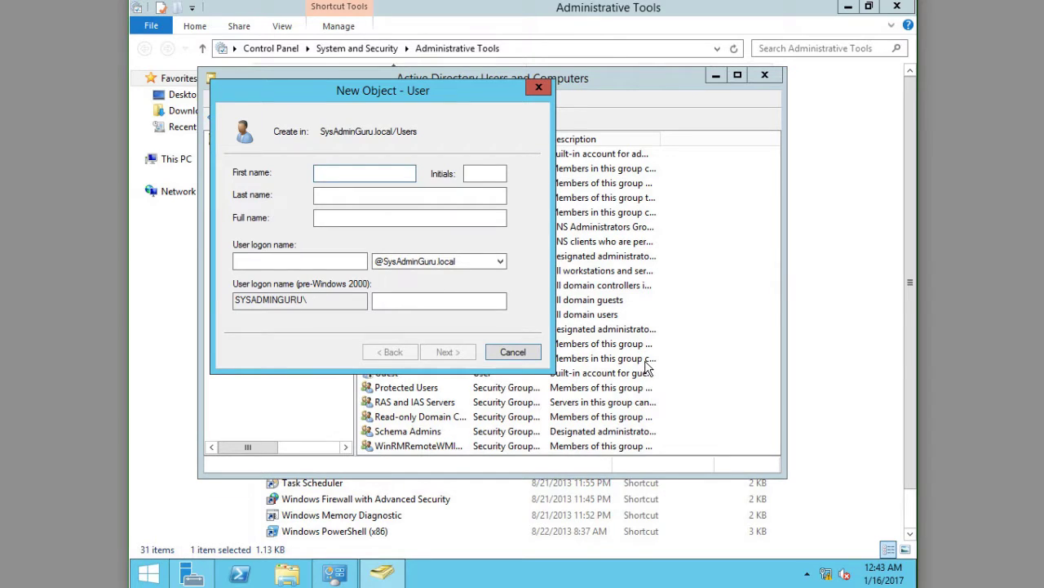
pyautogui.write('Mike')
pyautogui.press('Tab')
pyautogui.press('Tab')
pyautogui.write('d')
pyautogui.press('BackSpace')
pyautogui.press('Tab')
pyautogui.press('Tab')
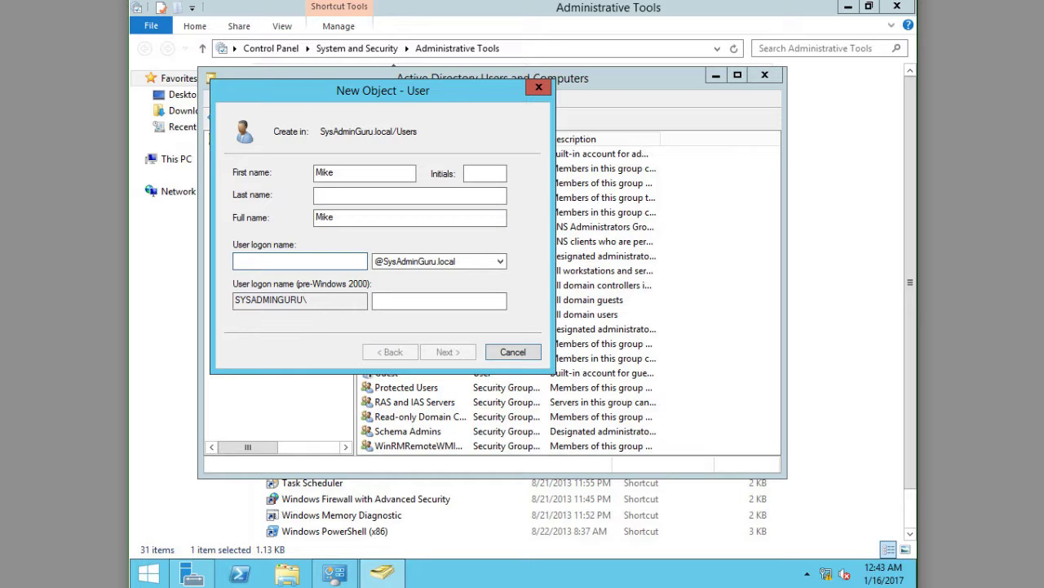
pyautogui.write('mike')
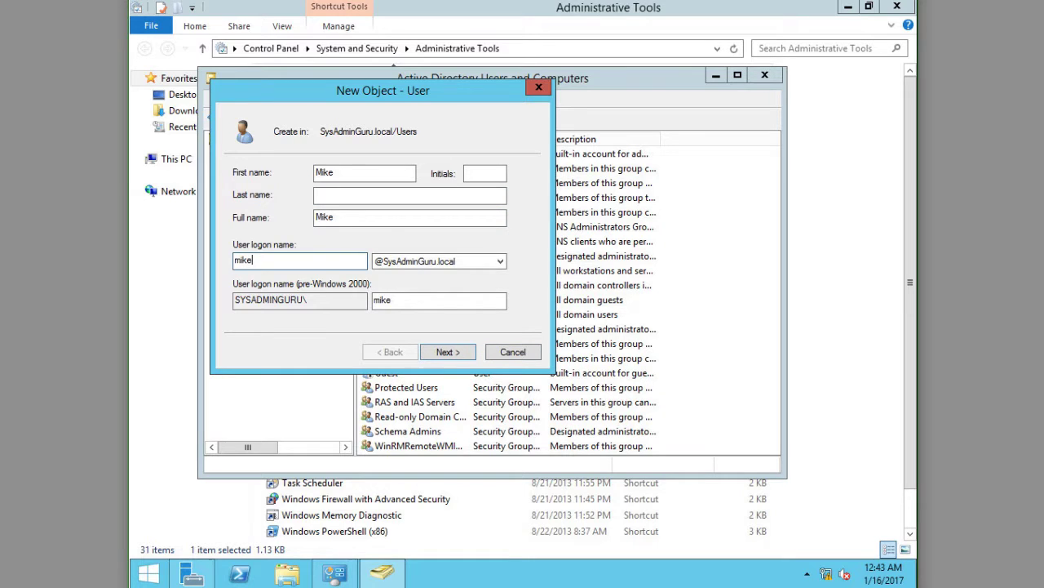
pyautogui.press('Return')
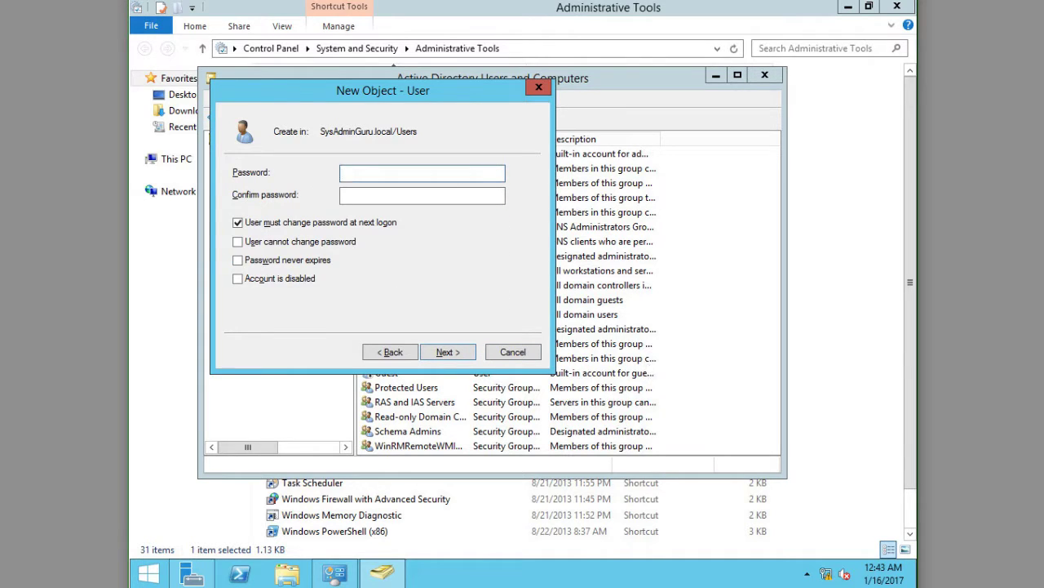
# Step: Set Mike's password, no forced change at logon, never expires, and finish creating the user
pyautogui.write('•••••••••')
pyautogui.press('Tab')
pyautogui.write('•••••••••')
pyautogui.press('Tab')
pyautogui.press('space')
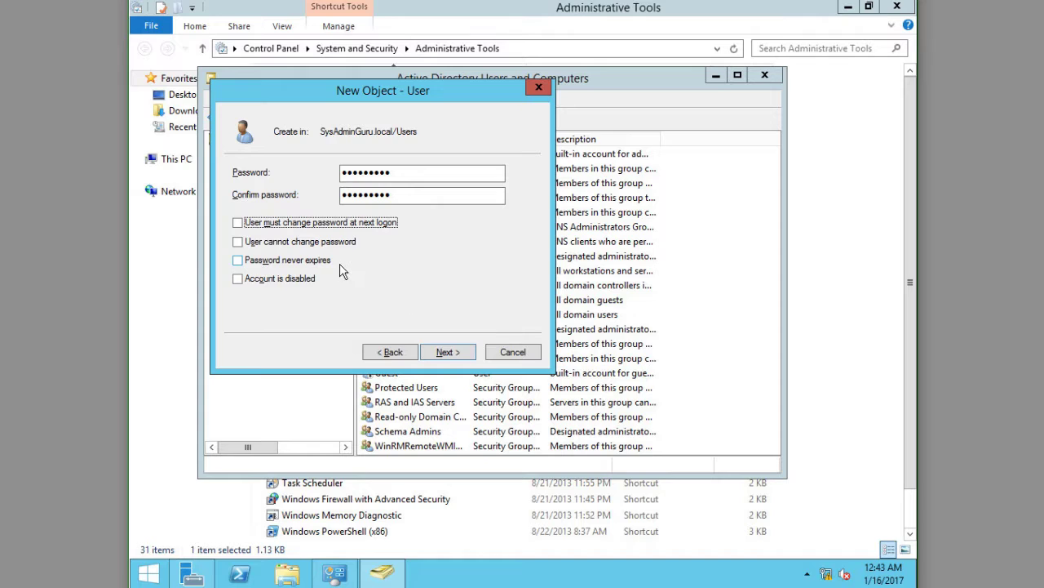
pyautogui.click(328, 266)
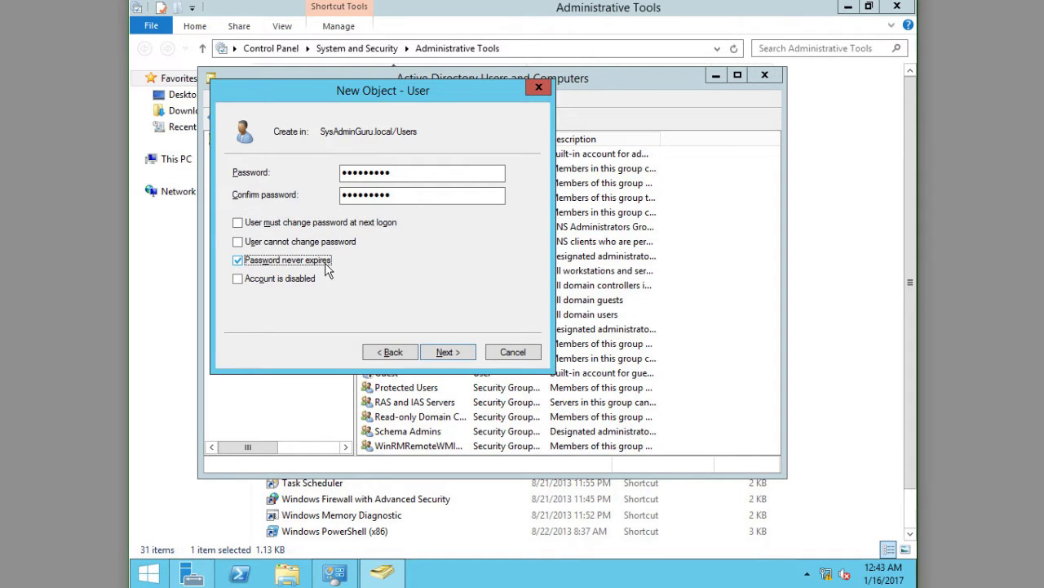
pyautogui.click(444, 352)
pyautogui.click(444, 353)
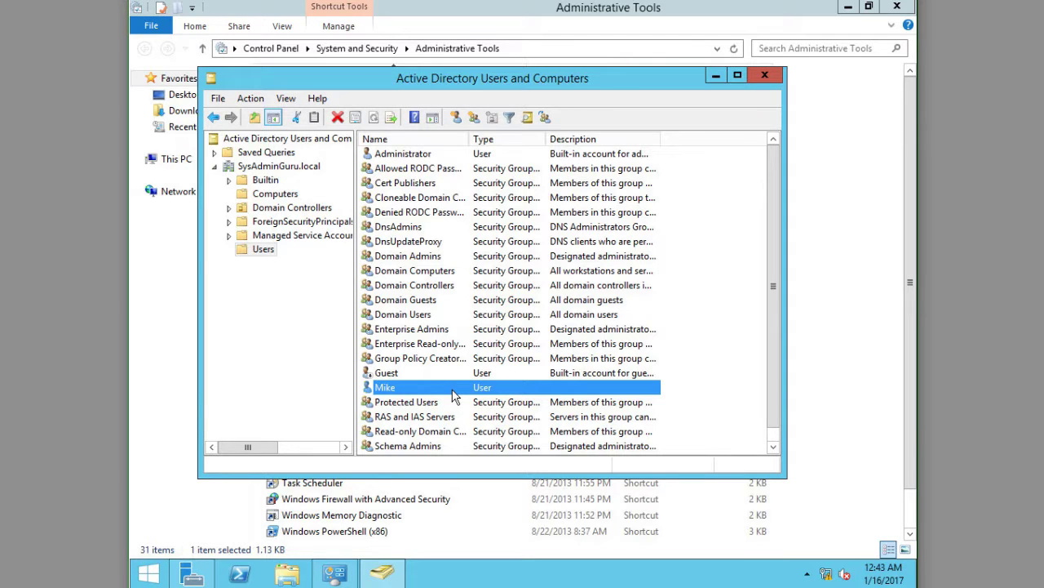
# Step: In Mike's Member Of groups, enter and resolve Domain Admins and Schema Admins
pyautogui.doubleClick(453, 391)
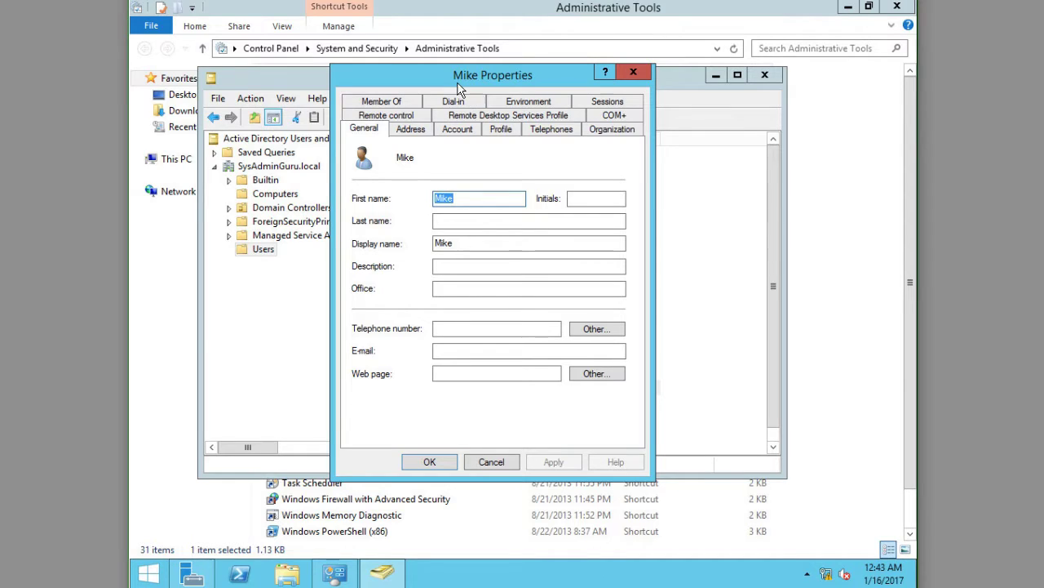
pyautogui.click(359, 103)
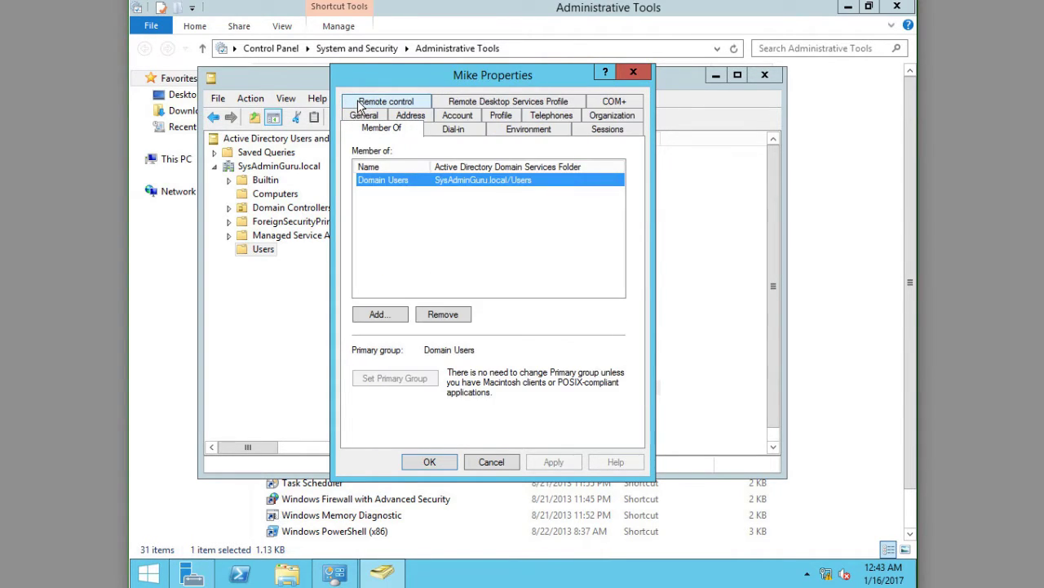
pyautogui.click(393, 316)
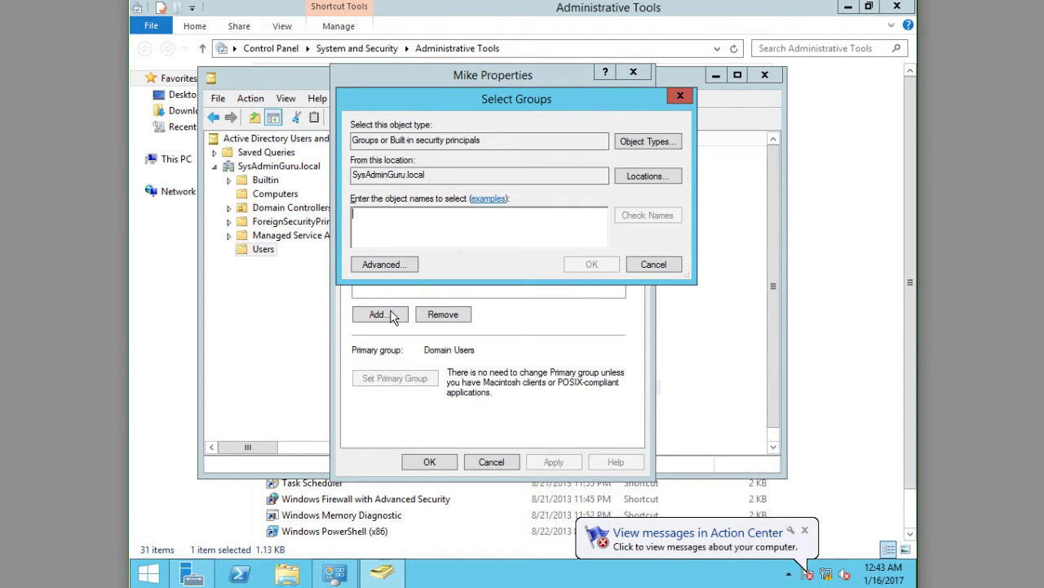
pyautogui.write('domain admin')
pyautogui.hotkey('ctrl', 'k')
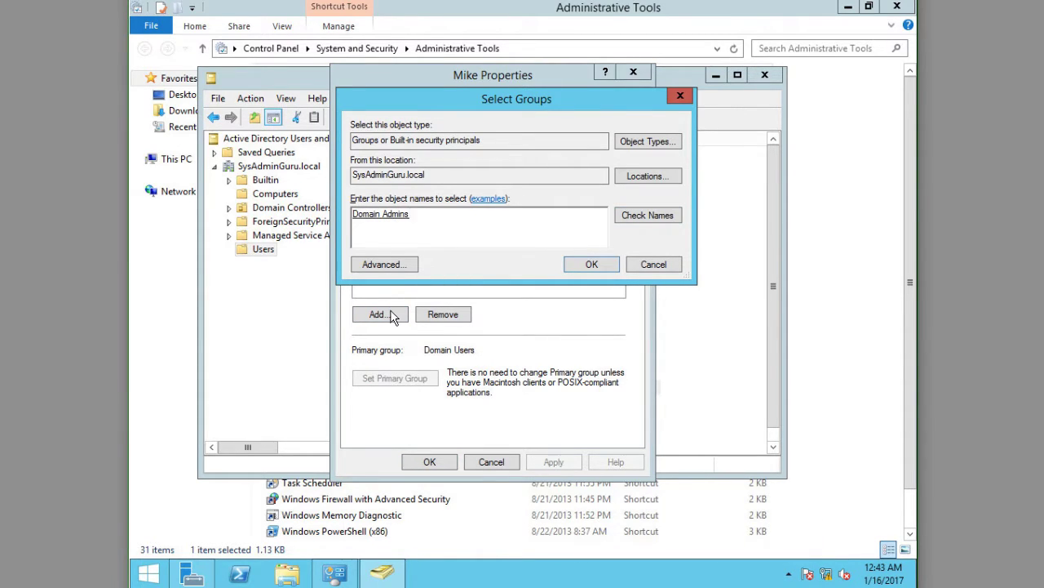
pyautogui.write('; schema admin')
pyautogui.hotkey('alt', 'c')
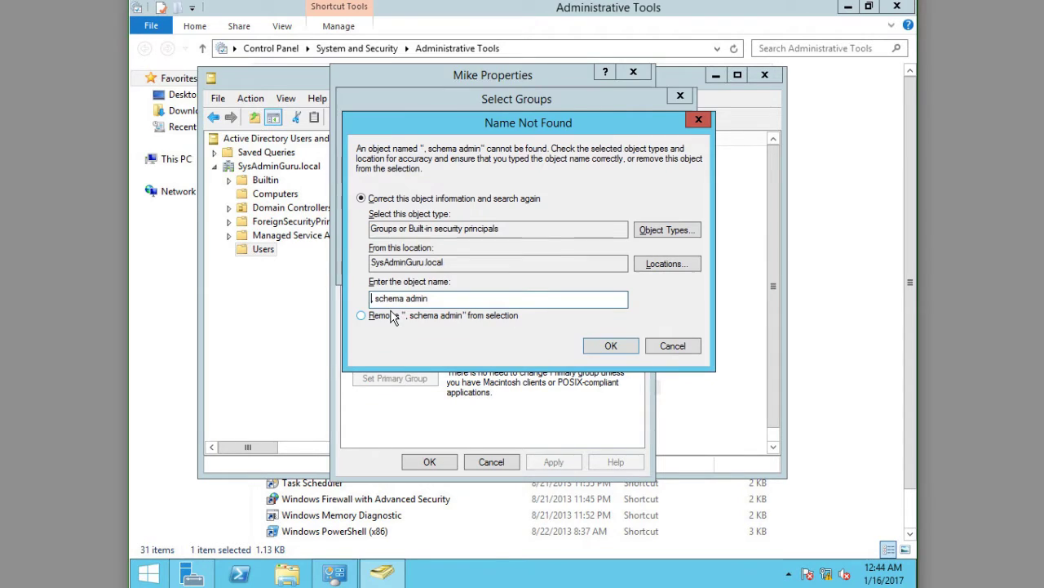
pyautogui.press('Escape')
pyautogui.press('BackSpace')
pyautogui.hotkey('alt', 'c')
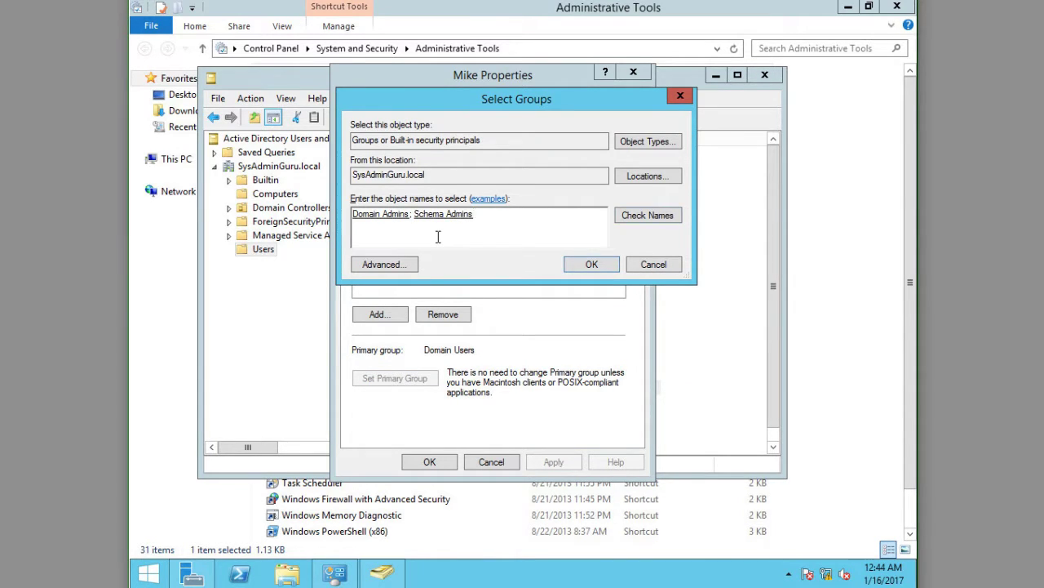
# Step: Add Enterprise Admins and Administrators too, then save the four memberships
pyautogui.write('; enterprise ad')
pyautogui.hotkey('alt', 'c')
pyautogui.write('; admin')
pyautogui.hotkey('alt', 'c')
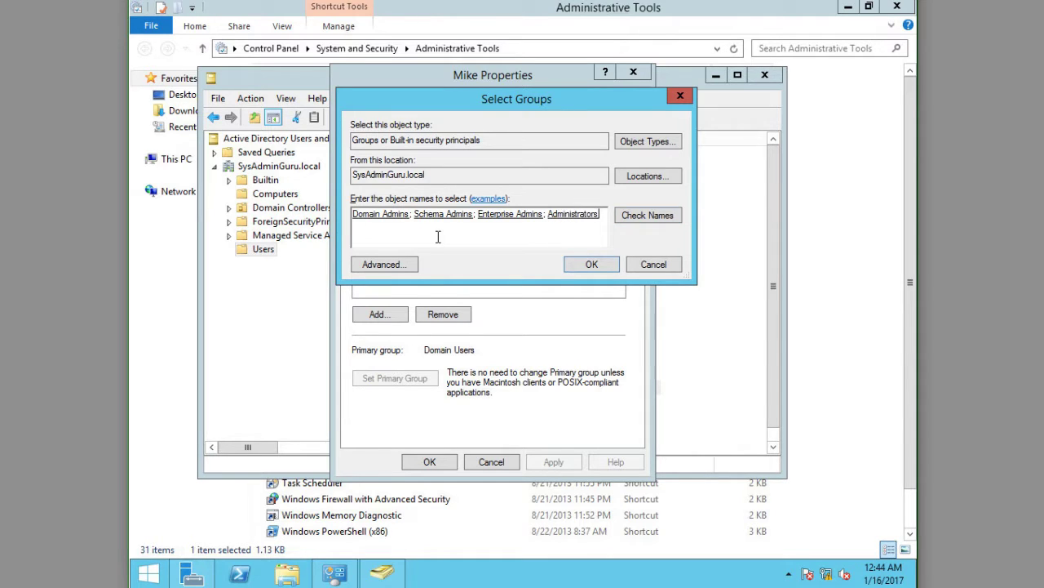
pyautogui.click(590, 267)
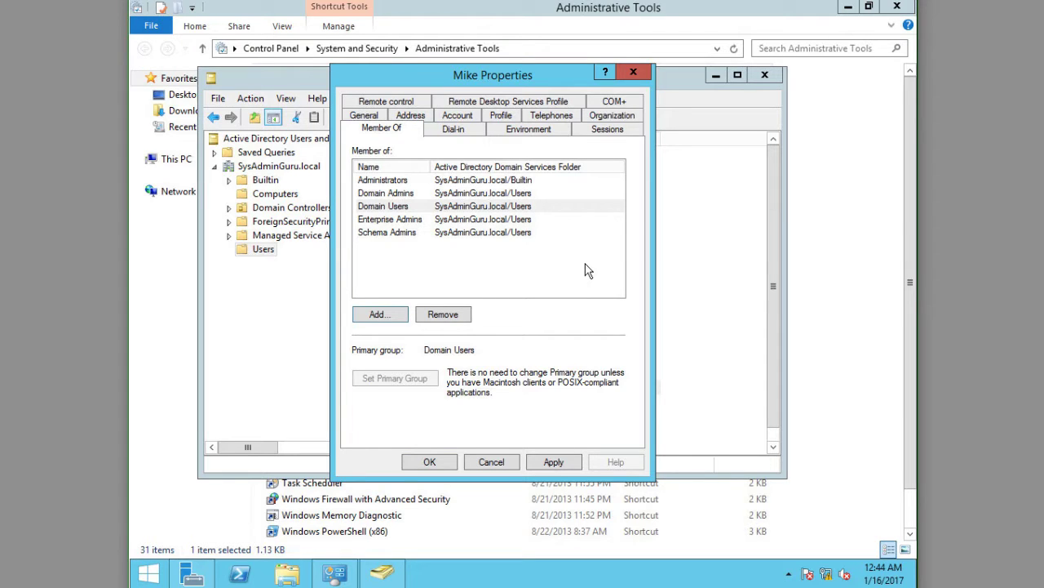
pyautogui.click(430, 462)
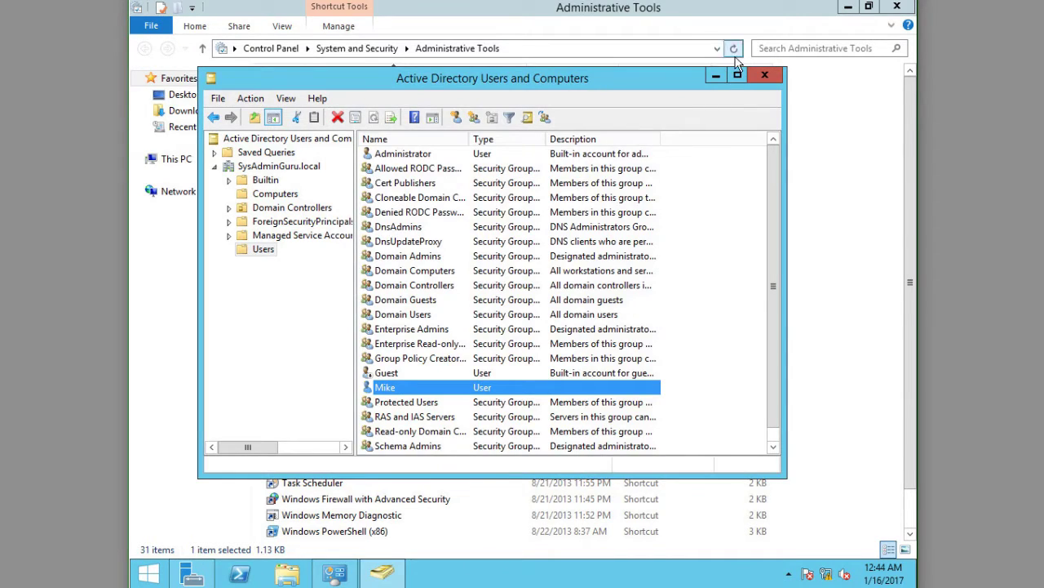
# Step: Close Active Directory Users and Computers and the Administrative Tools folder
pyautogui.click(761, 76)
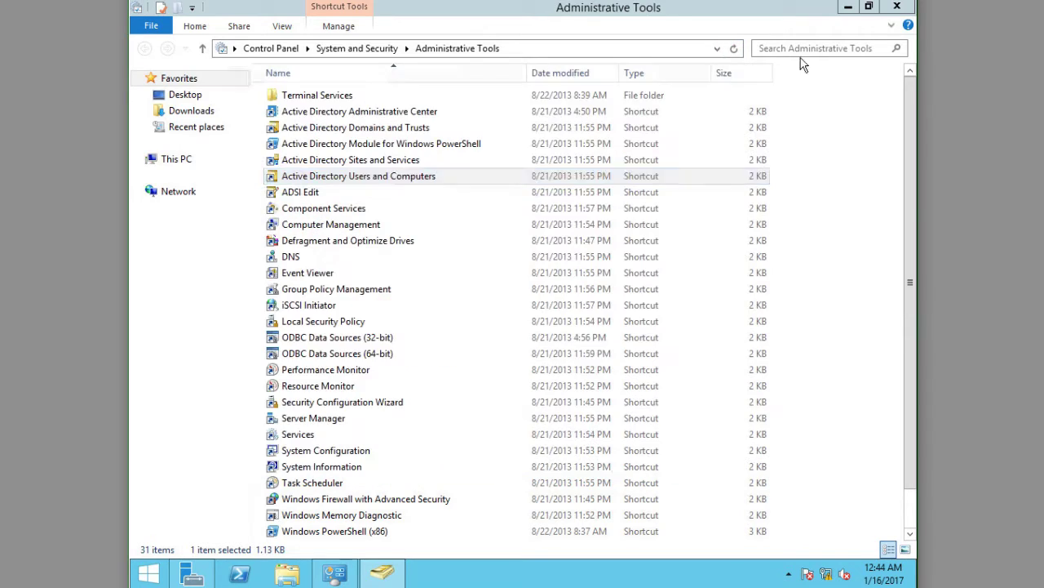
pyautogui.click(897, 7)
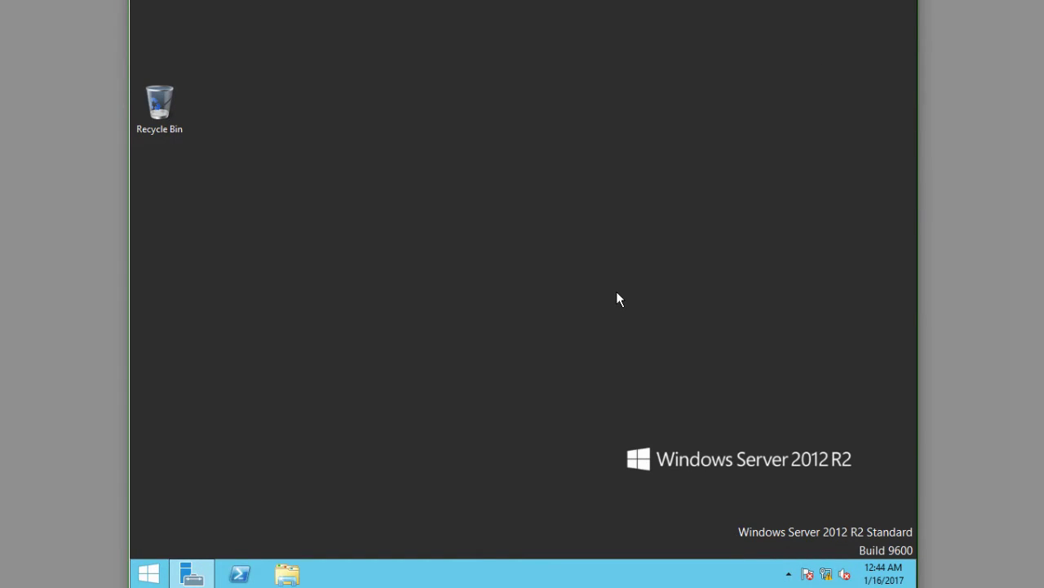